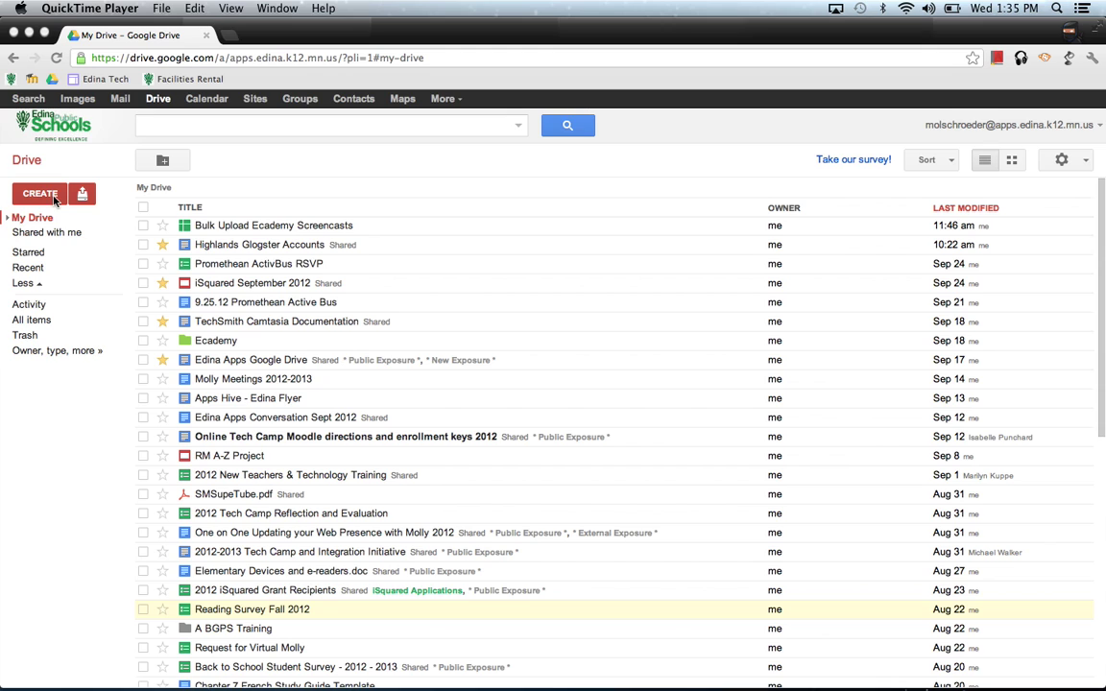
Step: Browse the New menu and its upload options, closing each without creating anything
left_click(55, 199)
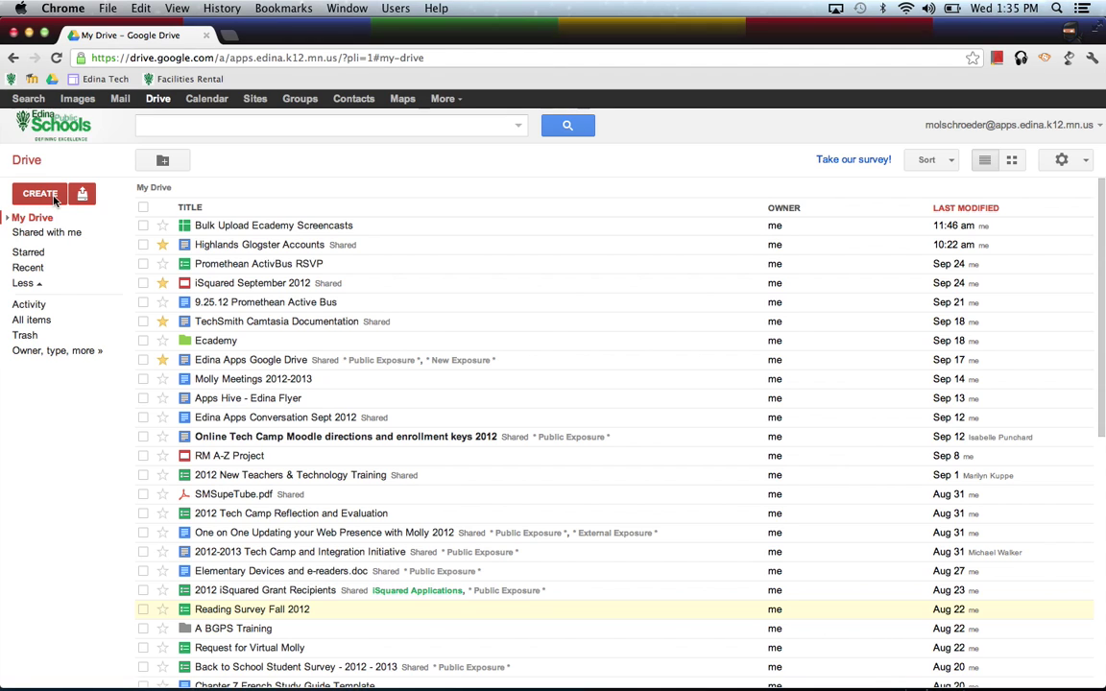
left_click(55, 198)
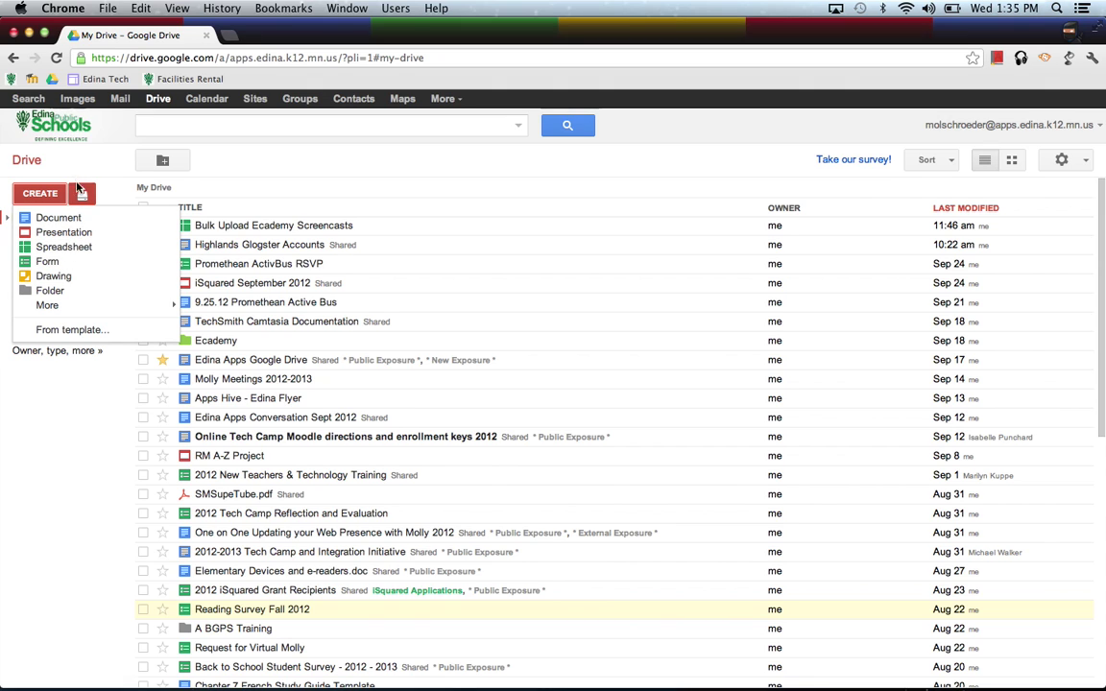
left_click(81, 170)
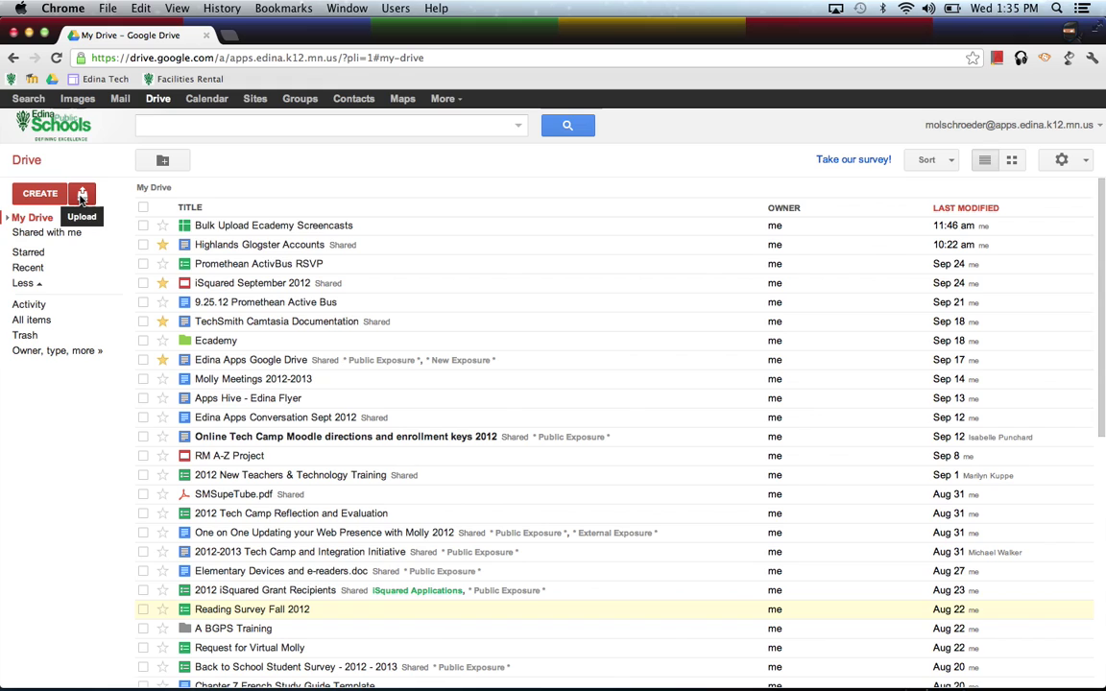
left_click(82, 195)
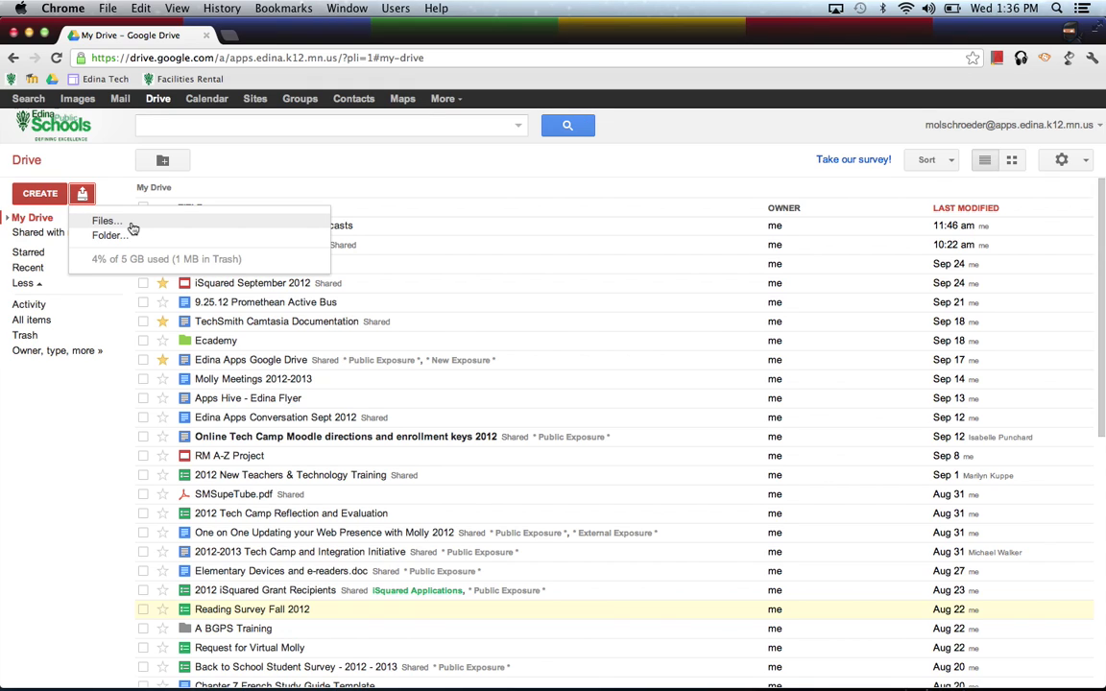
left_click(110, 174)
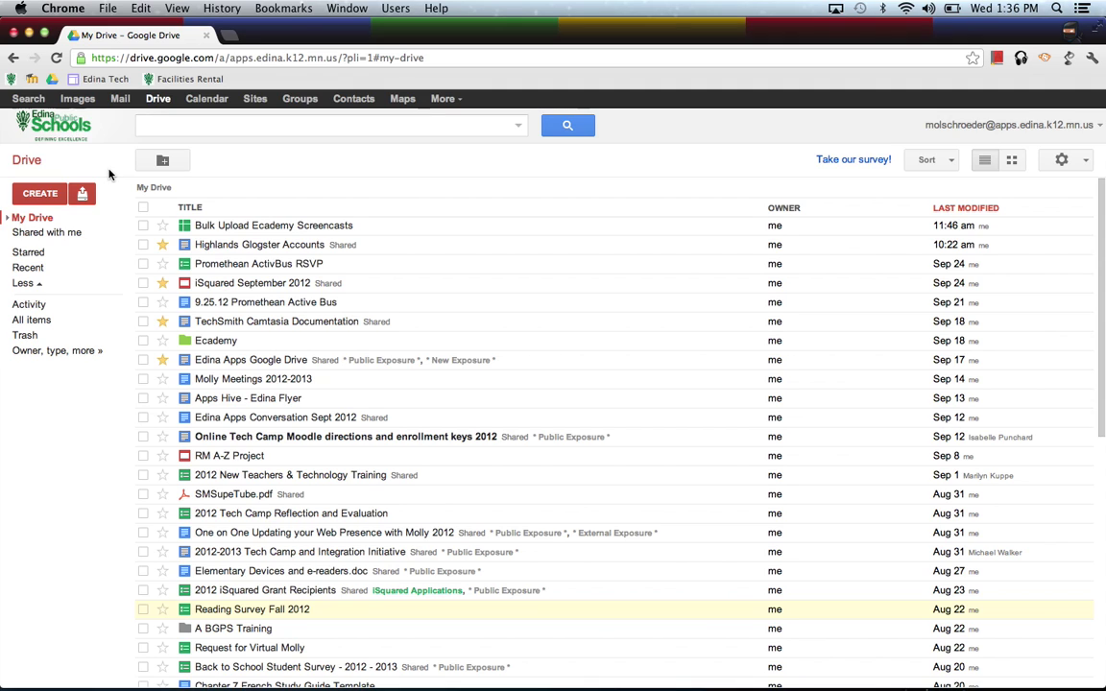
Step: Star Bulk Upload Ecademy Screencasts, Edina Apps Conversation Sept 2012 and 2012 New Teachers & Technology Training
left_click(164, 226)
left_click(164, 419)
left_click(163, 475)
Step: In the Starred view, unstar iSquared September 2012, then return to My Drive
left_click(29, 253)
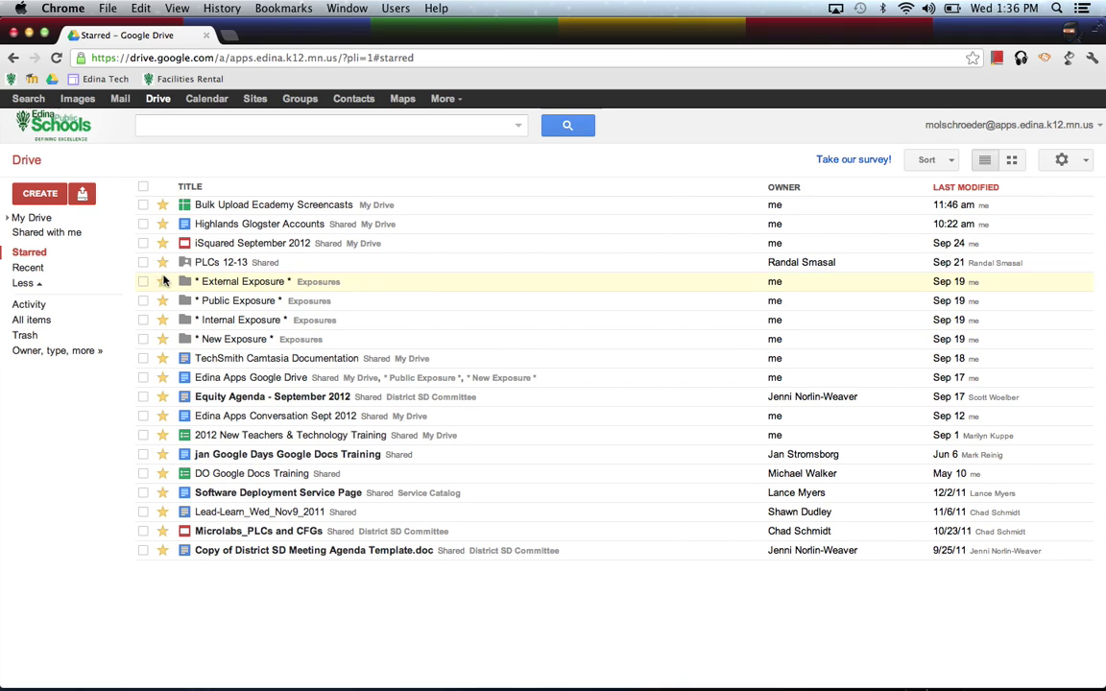
left_click(162, 244)
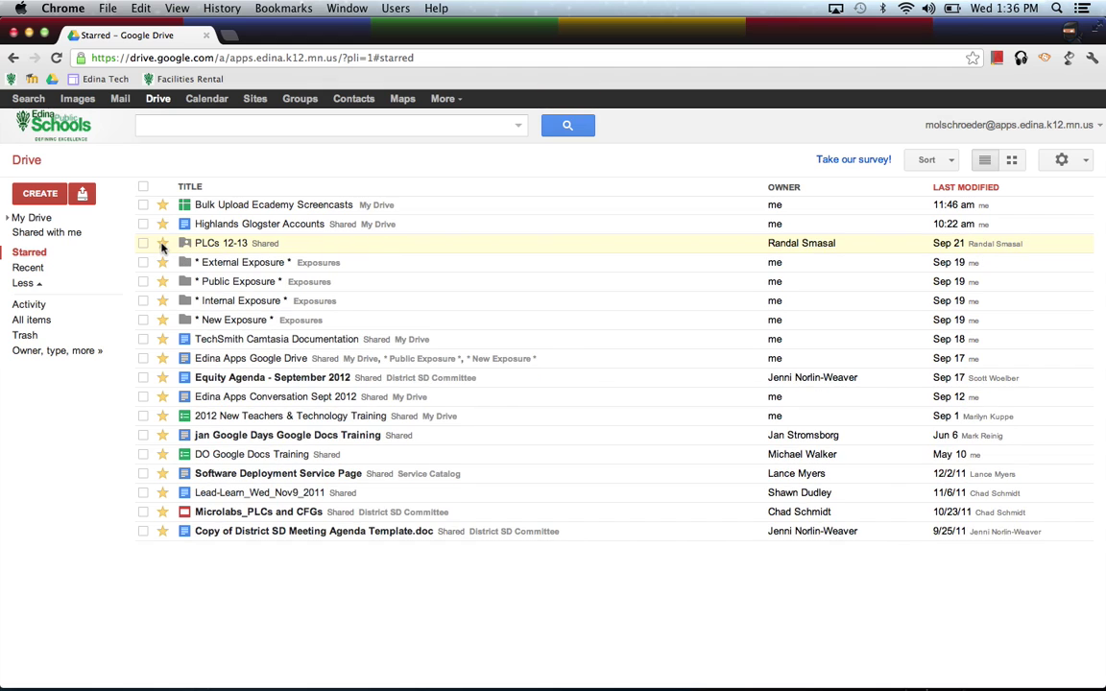
left_click(34, 219)
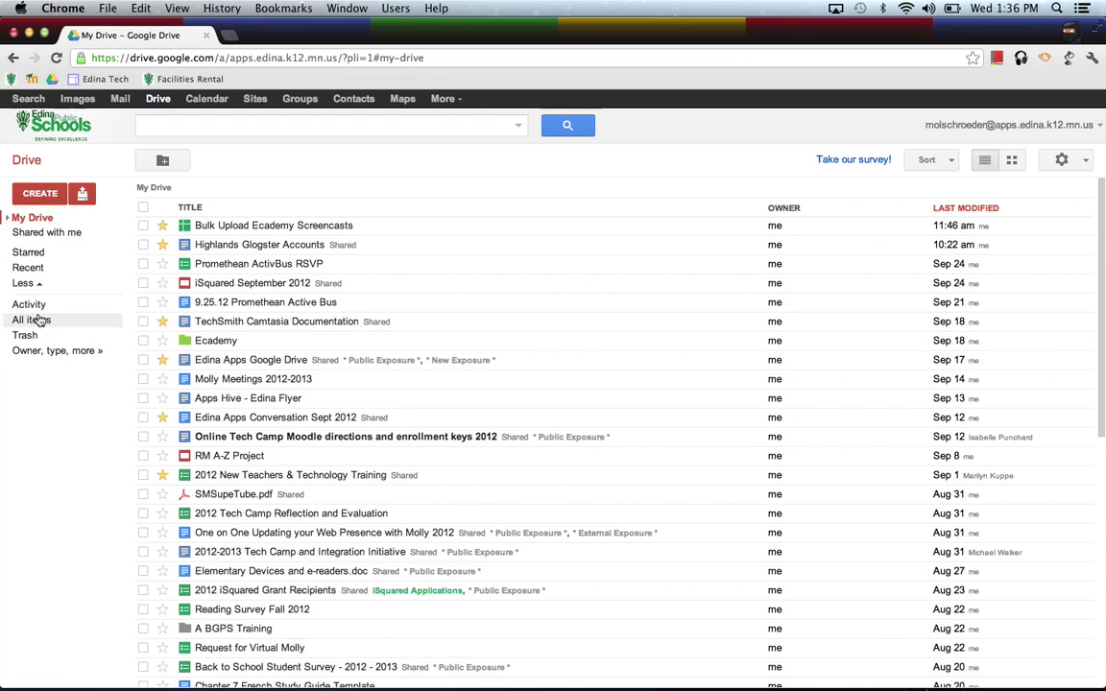
Step: Switch twice between Shared with me and My Drive, ending back on the My Drive list
left_click(32, 234)
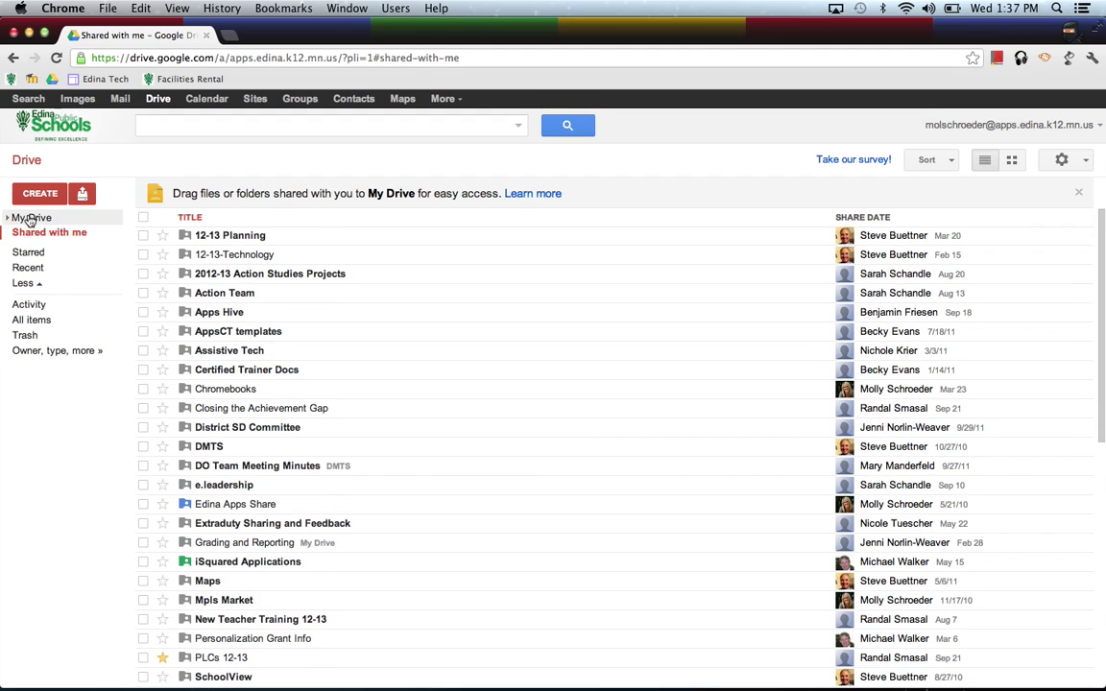
left_click(30, 219)
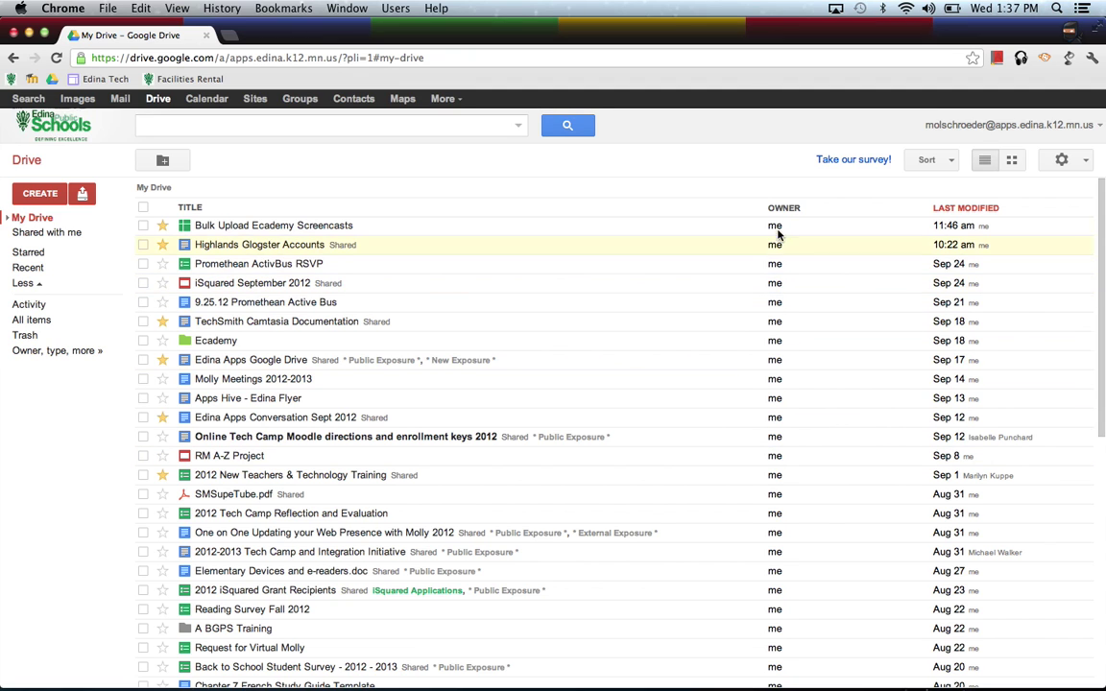
left_click(50, 231)
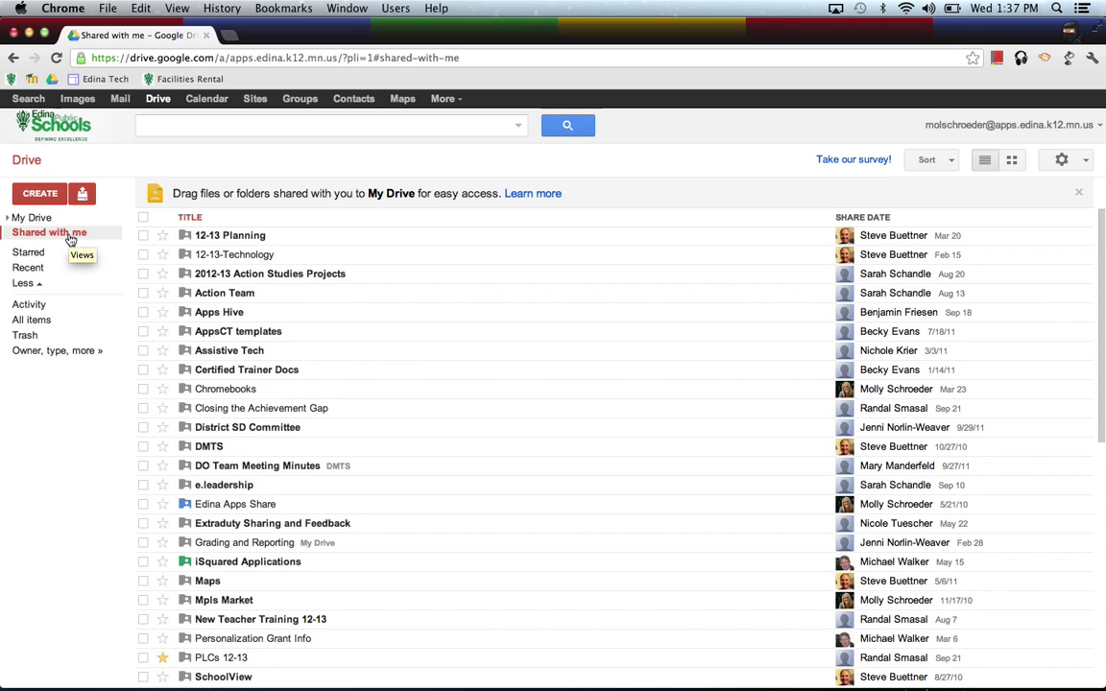
left_click(35, 218)
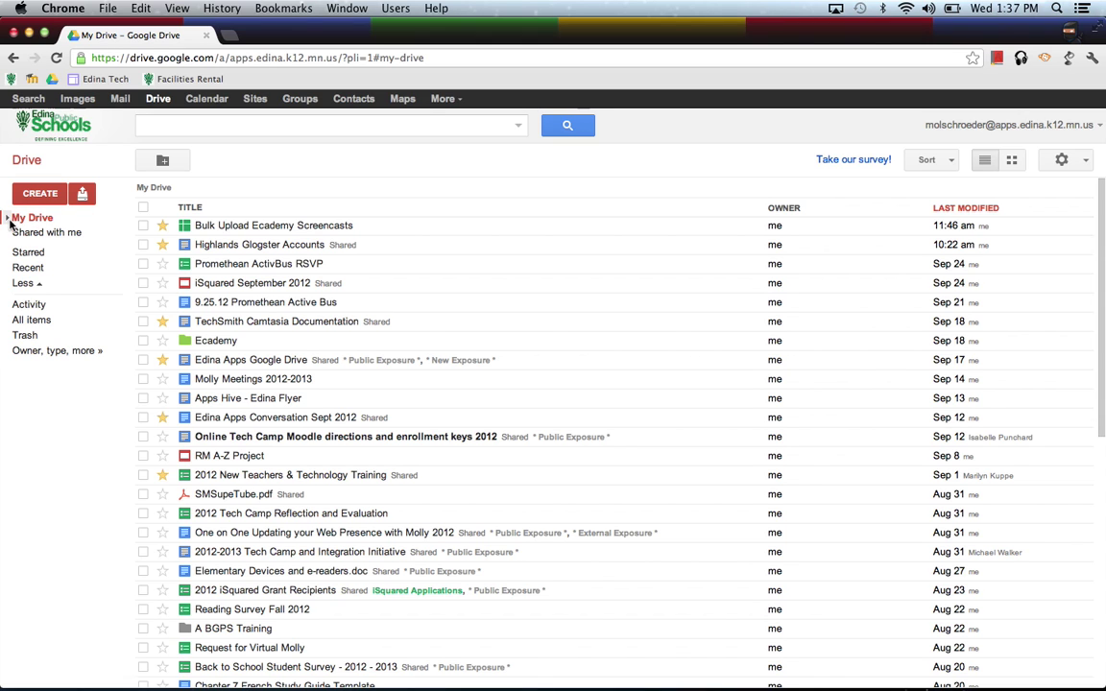
Step: Expand, collapse and re-expand the My Drive tree to show DMTS and Exposures, then scroll the sidebar
left_click(8, 219)
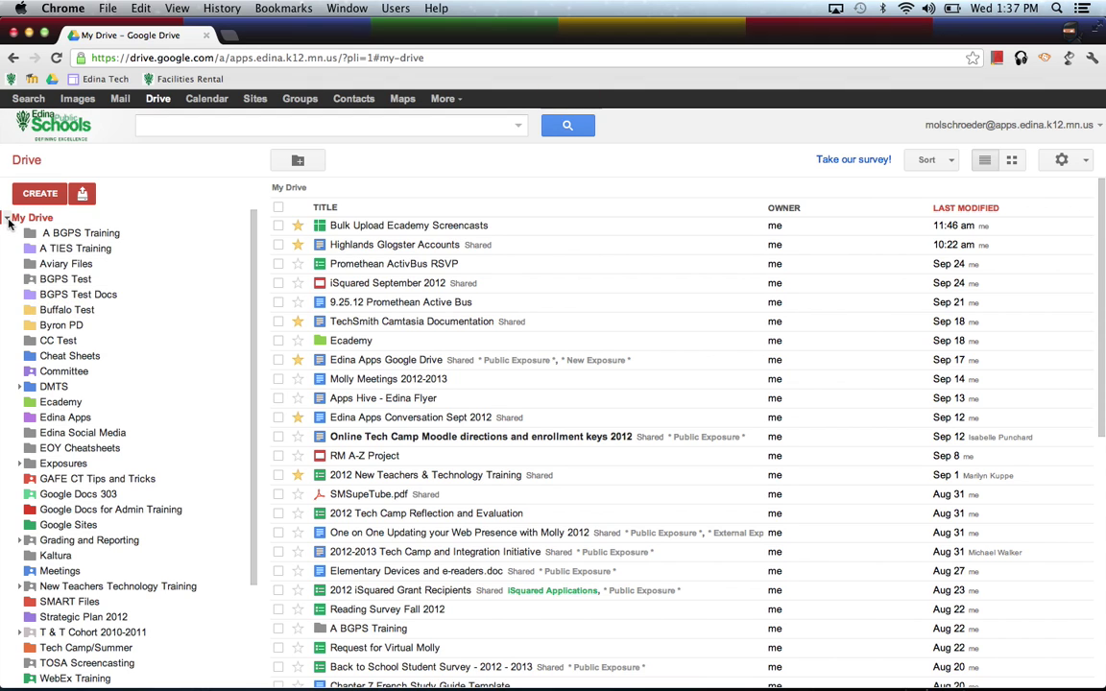
left_click(9, 221)
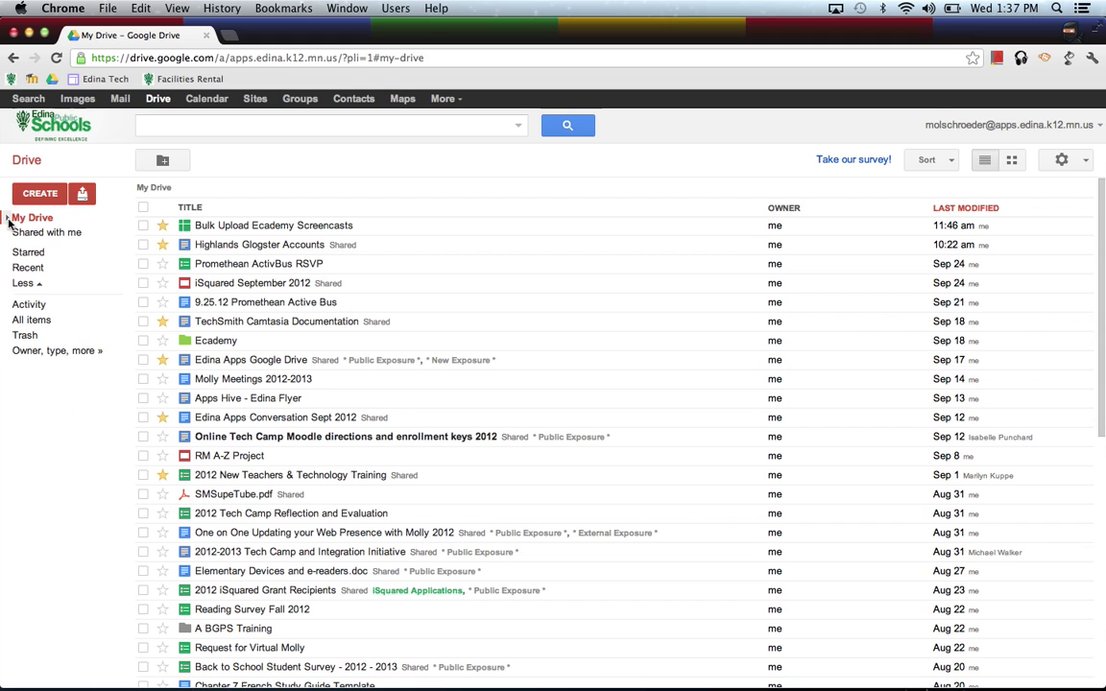
left_click(8, 222)
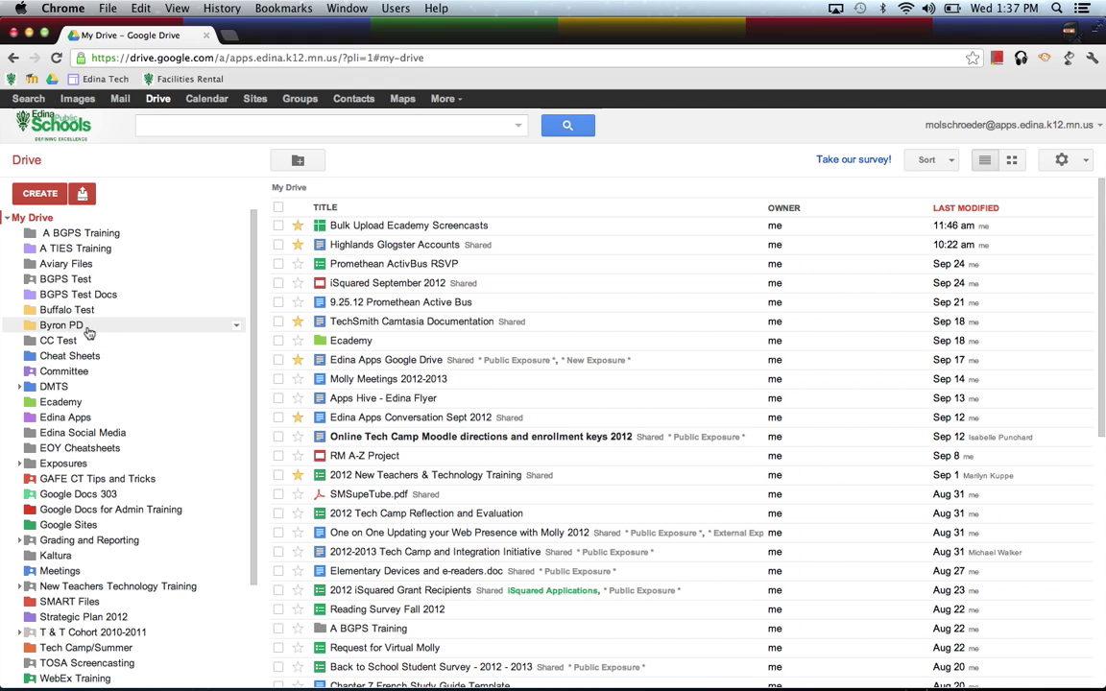
scroll(84, 326, "down", 5)
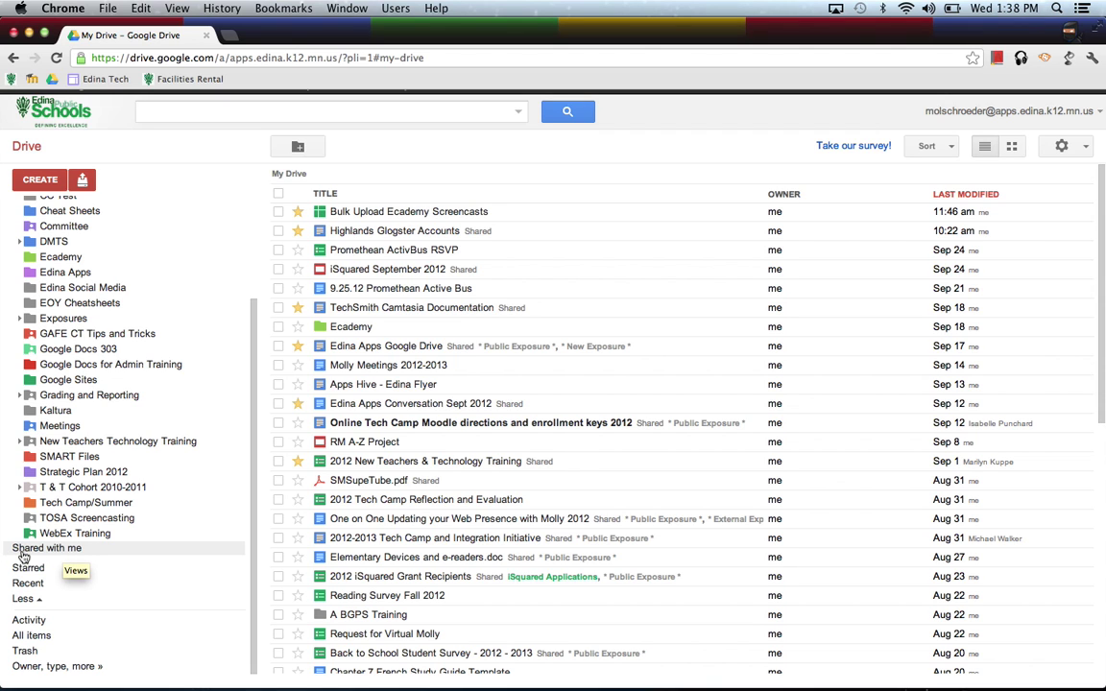
left_click(24, 552)
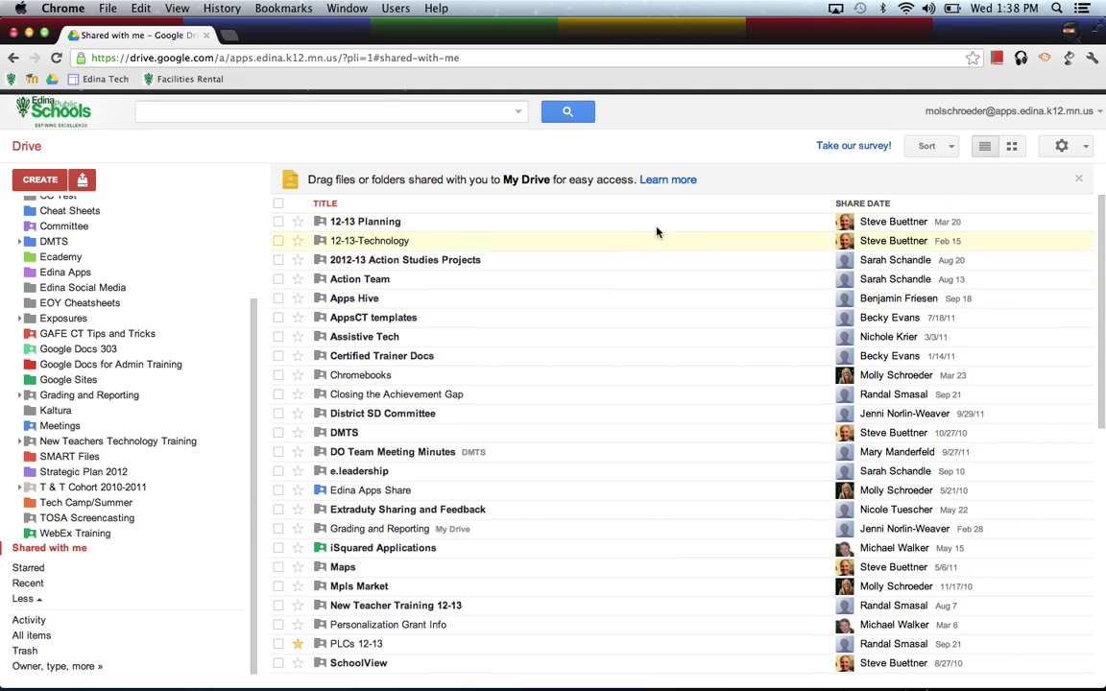
left_click(948, 149)
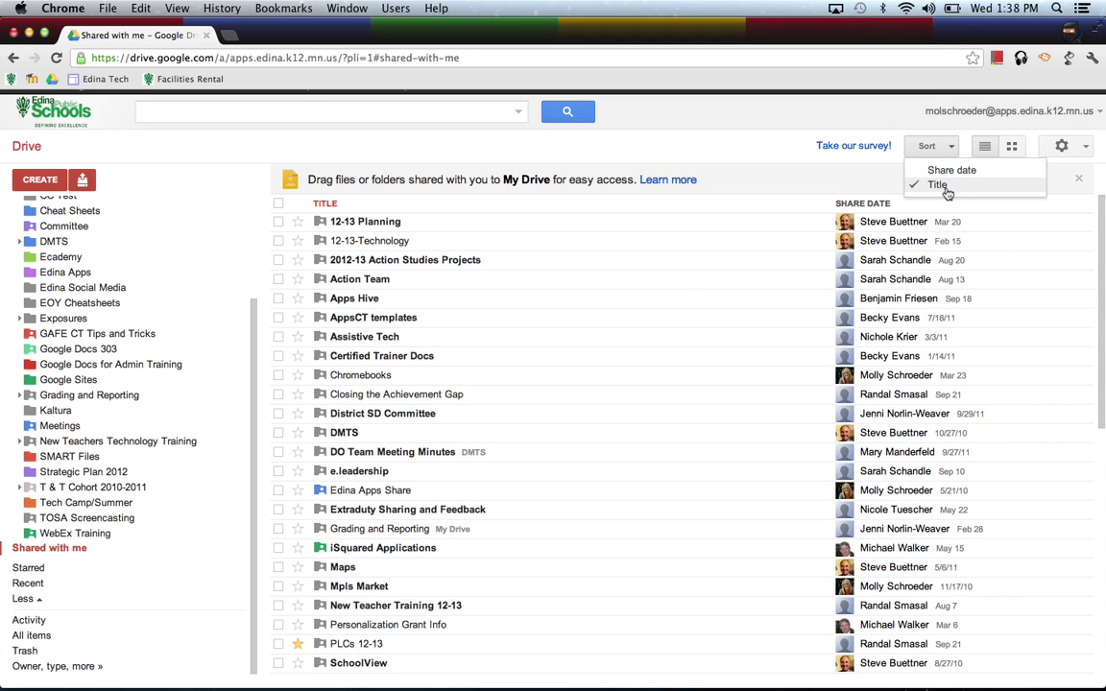
left_click(948, 171)
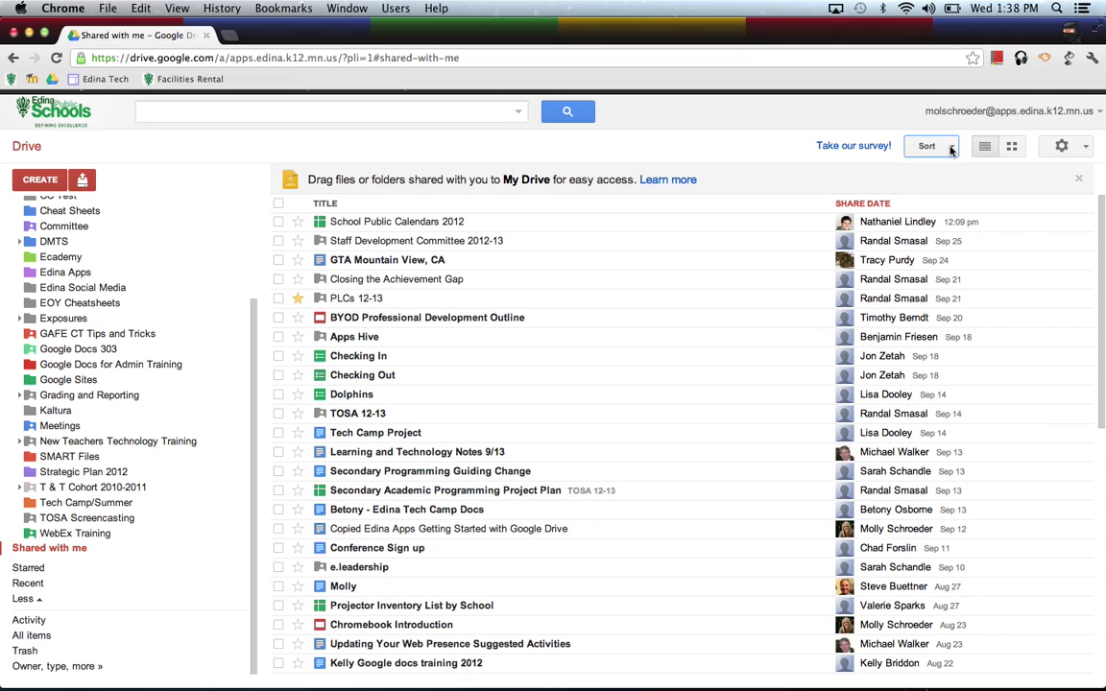
left_click(950, 149)
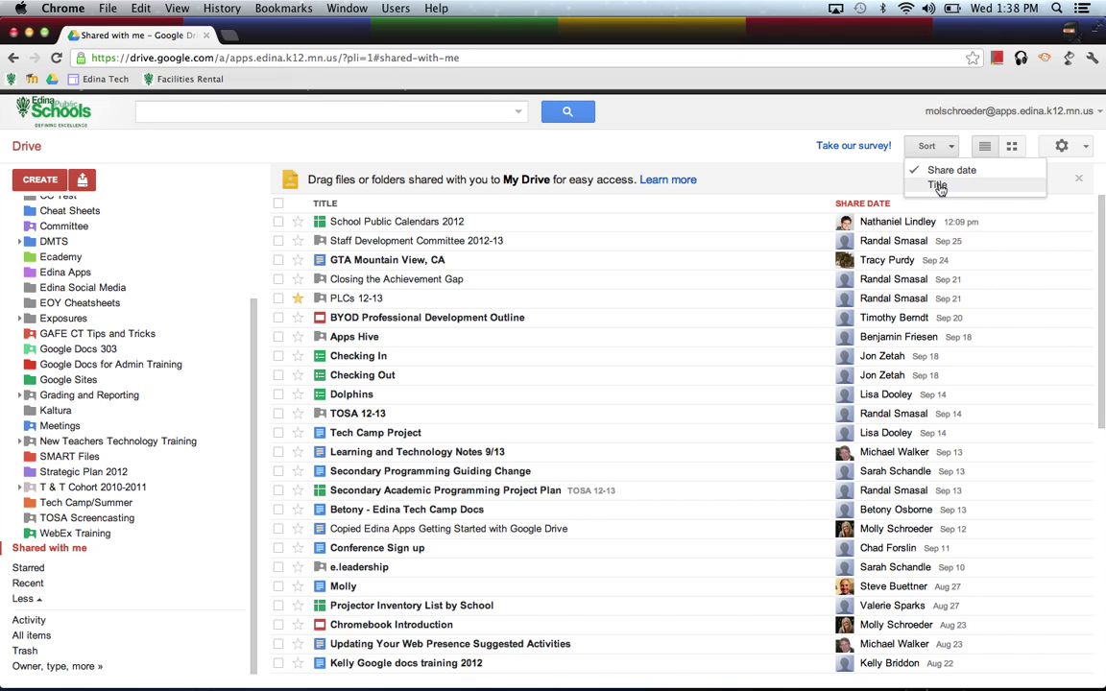
left_click(938, 187)
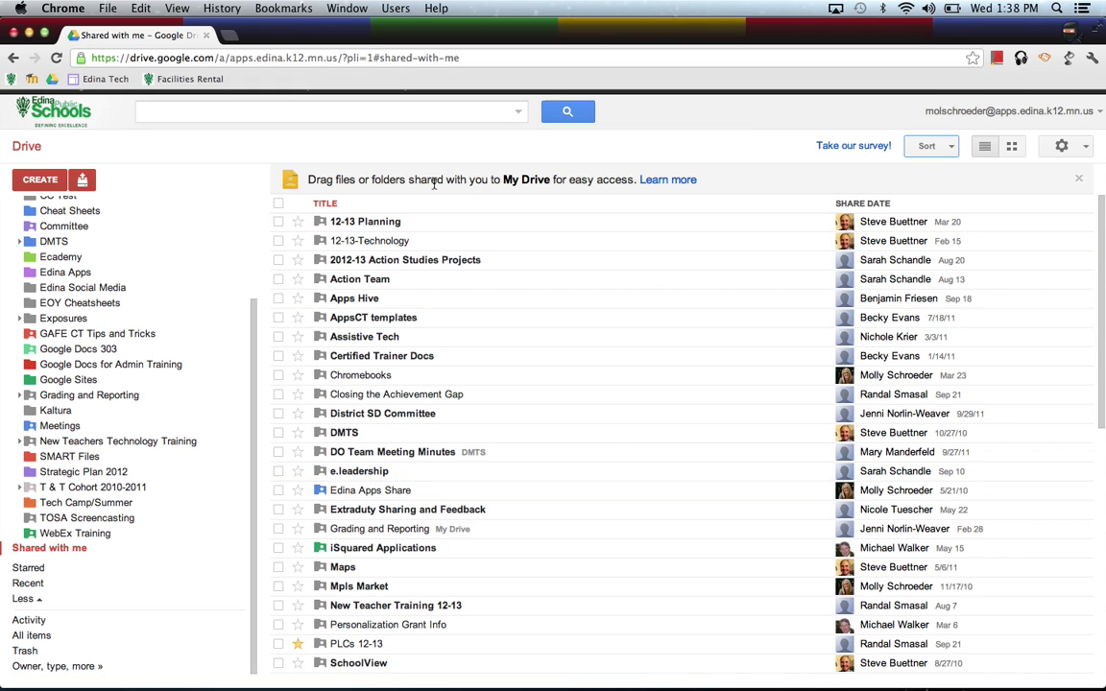
mouse_move(63, 226)
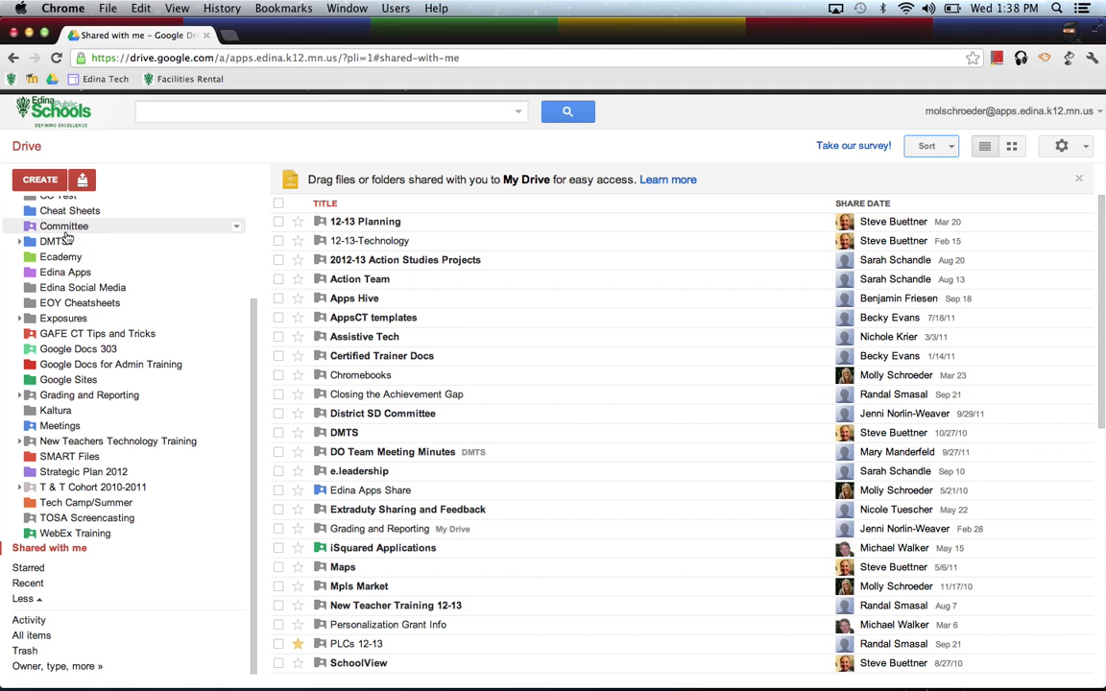
Step: Drag the shared 12-13 Planning folder onto My Drive in the folder tree
scroll(73, 288, "up", 3)
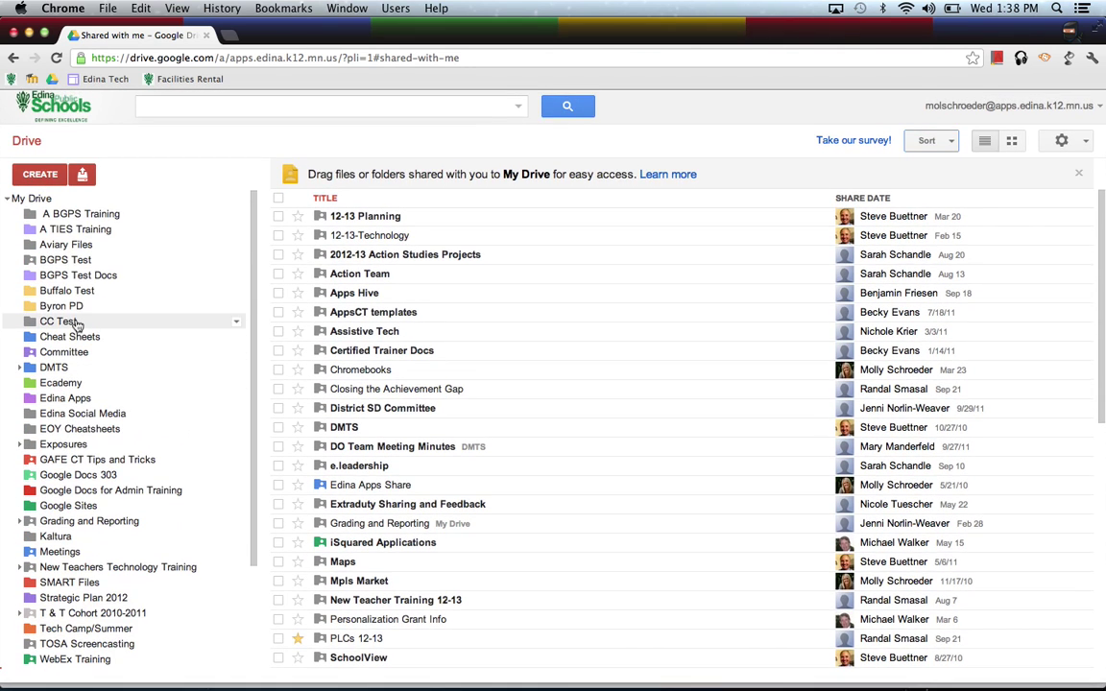
left_click(279, 223)
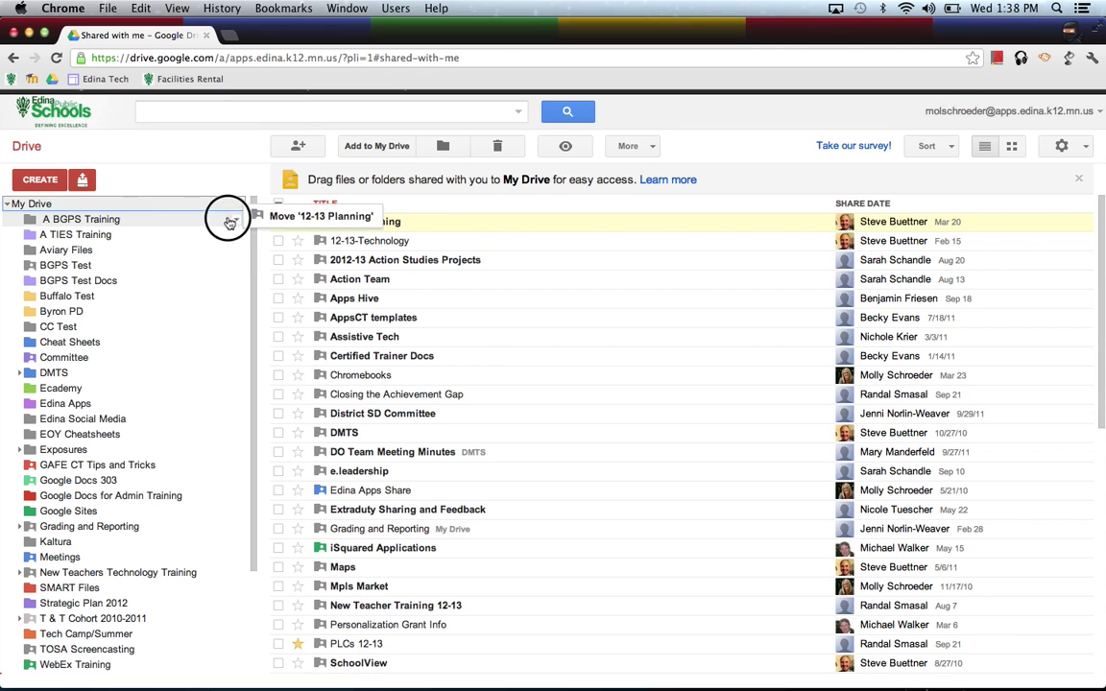
left_click_drag(230, 222, 20, 211)
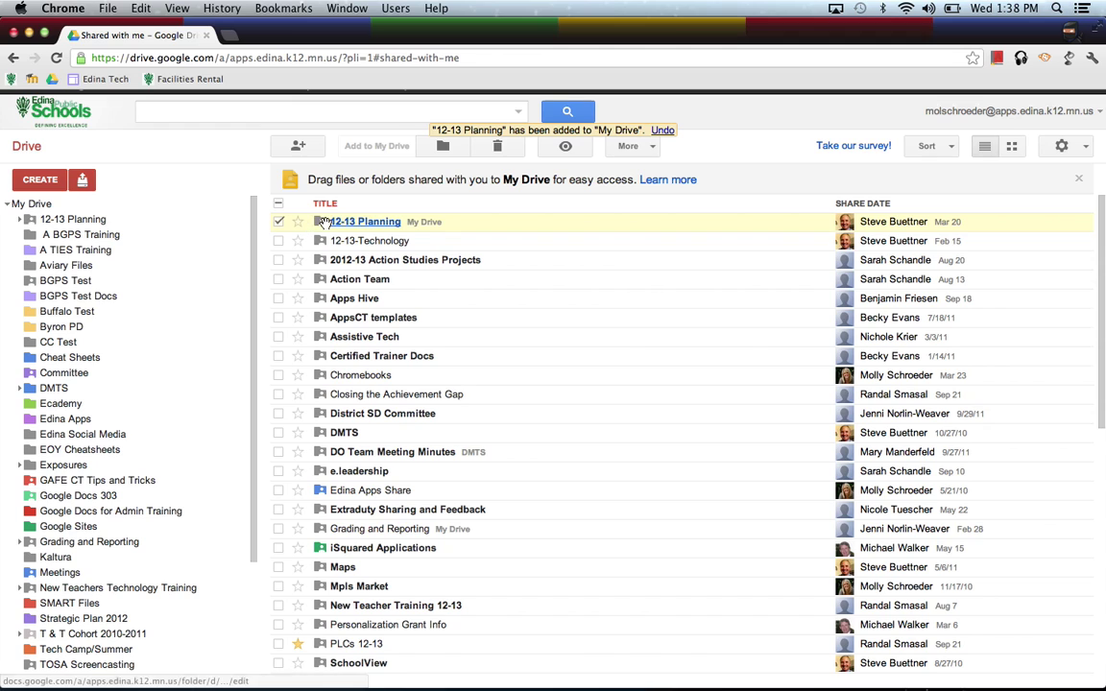
Step: Deselect 12-13 Planning, collapse My Drive, check Activity, then show All items with owners
left_click(278, 223)
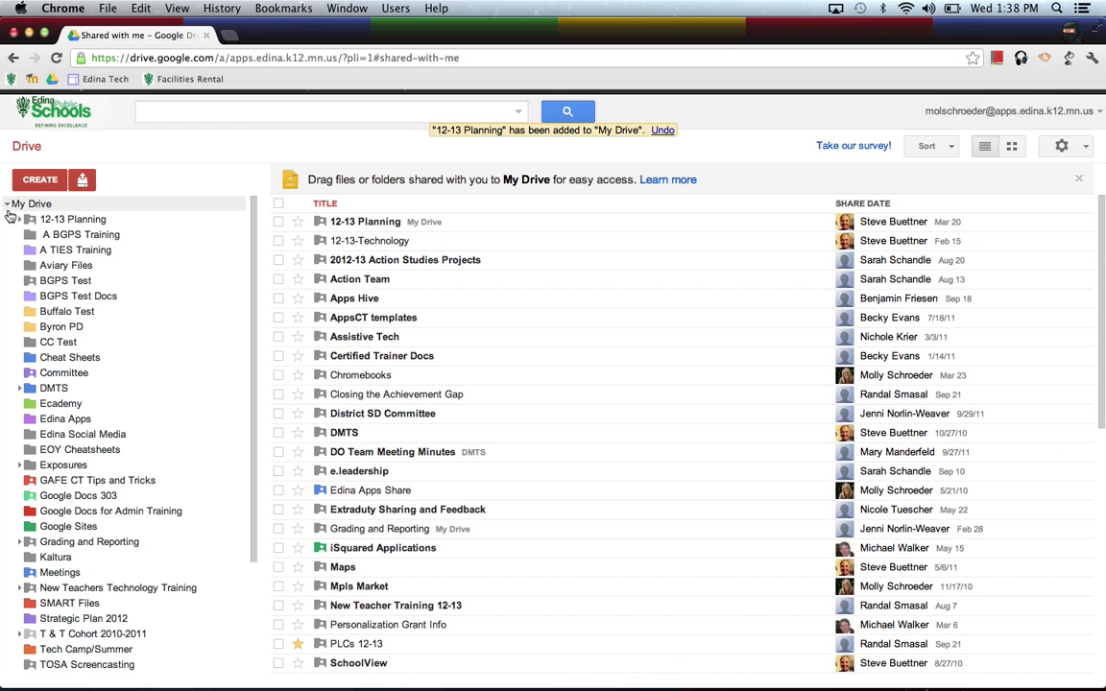
left_click(8, 208)
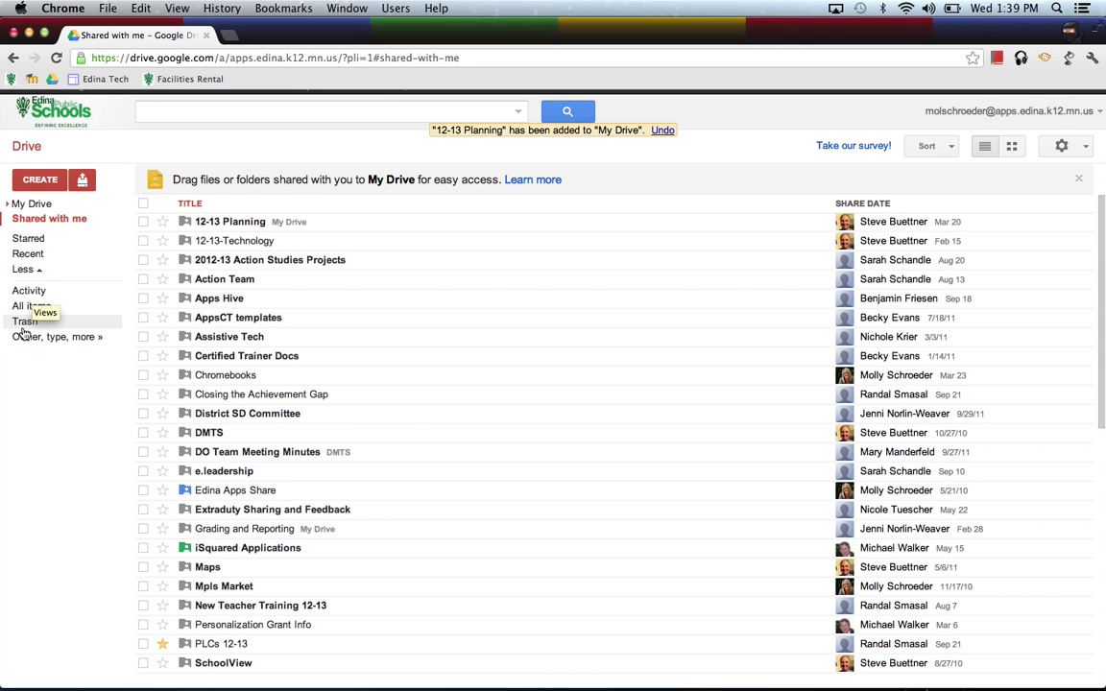
left_click(25, 292)
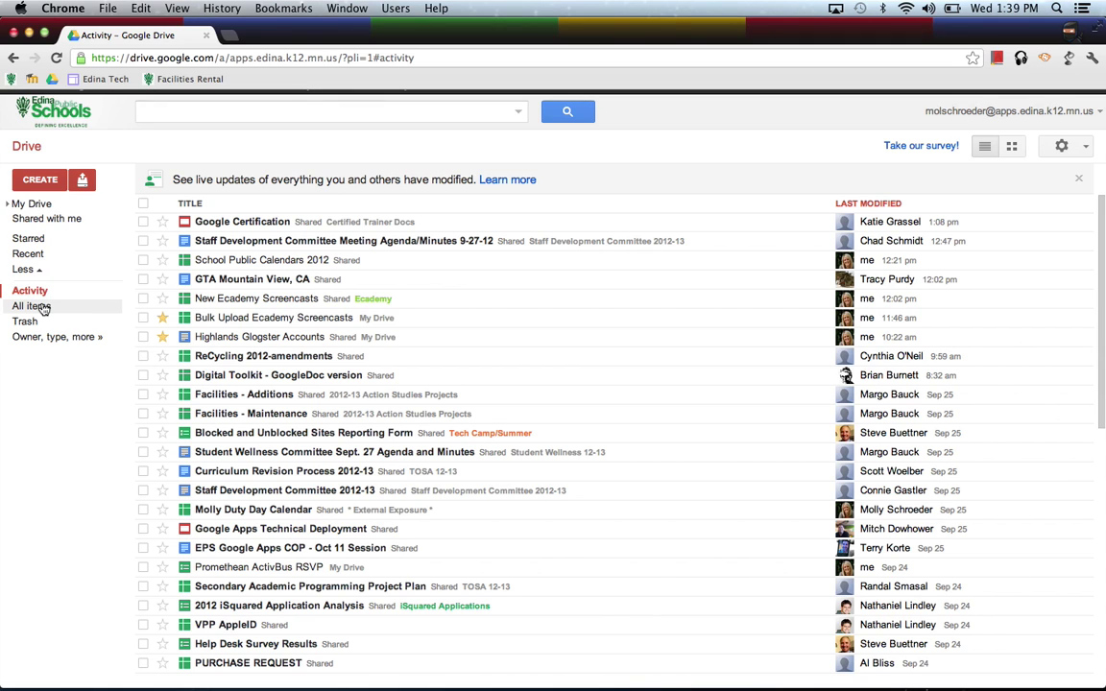
left_click(43, 307)
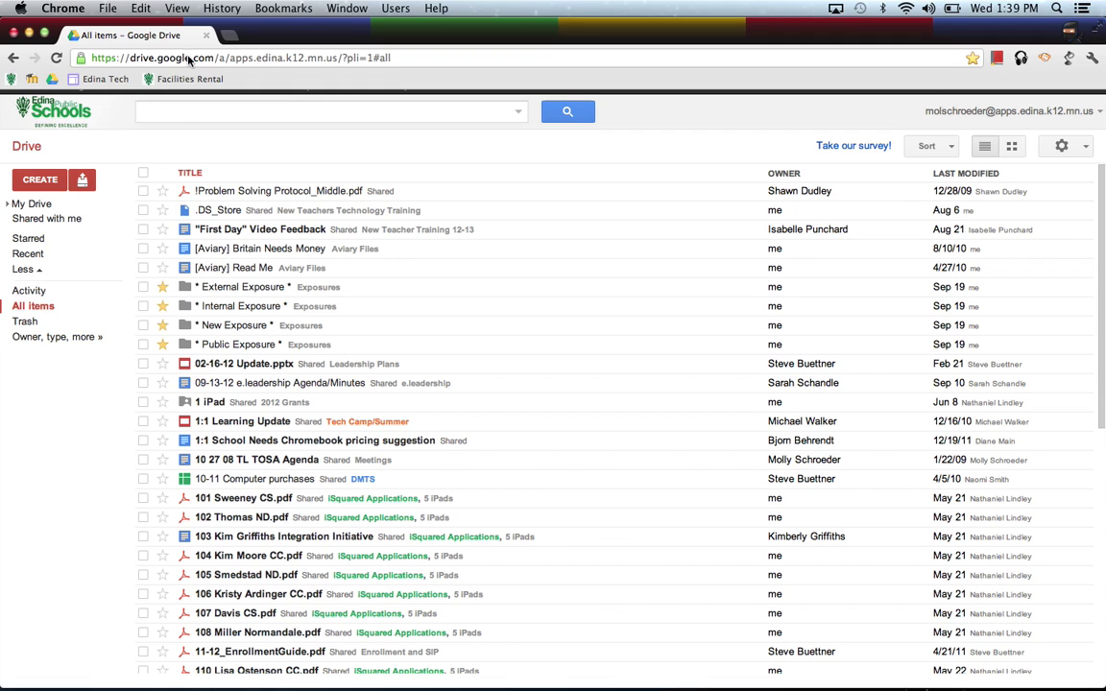
Step: Search Drive for 'meetings' to list matching agendas, notes and folders
left_click(183, 115)
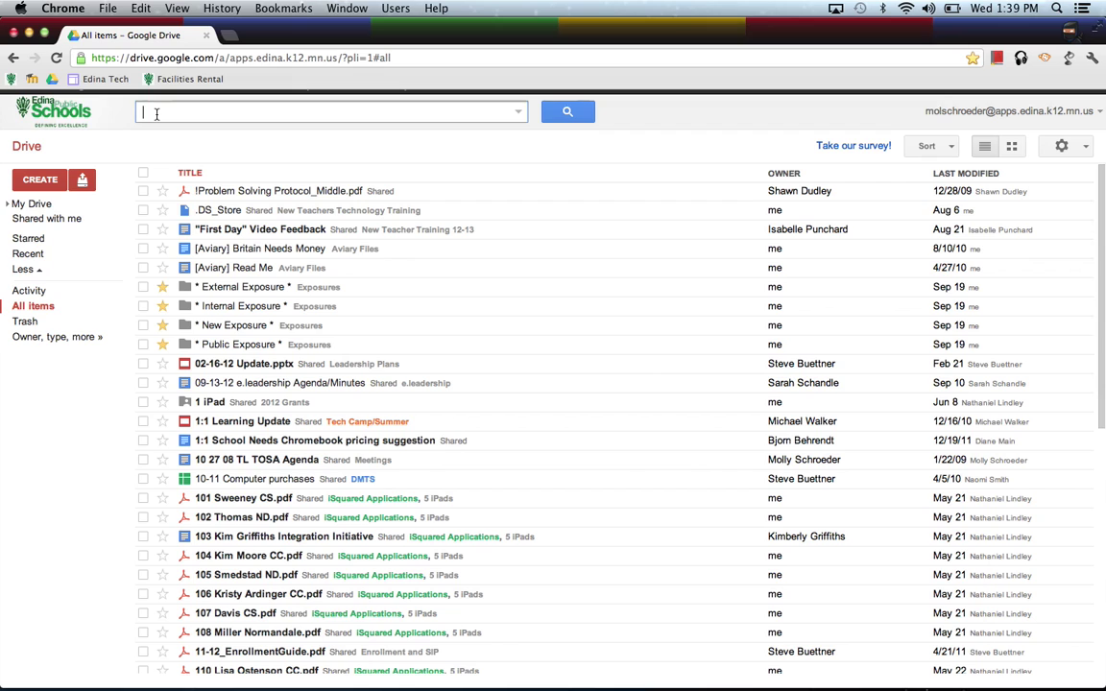
type("me")
type("etings")
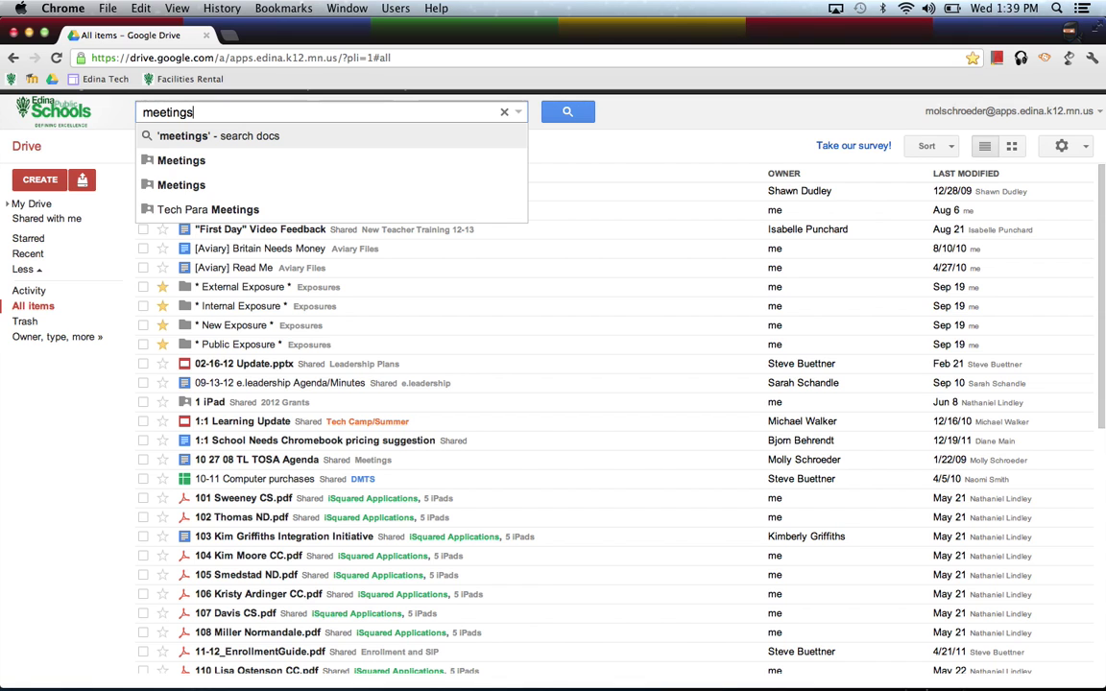
key("Return")
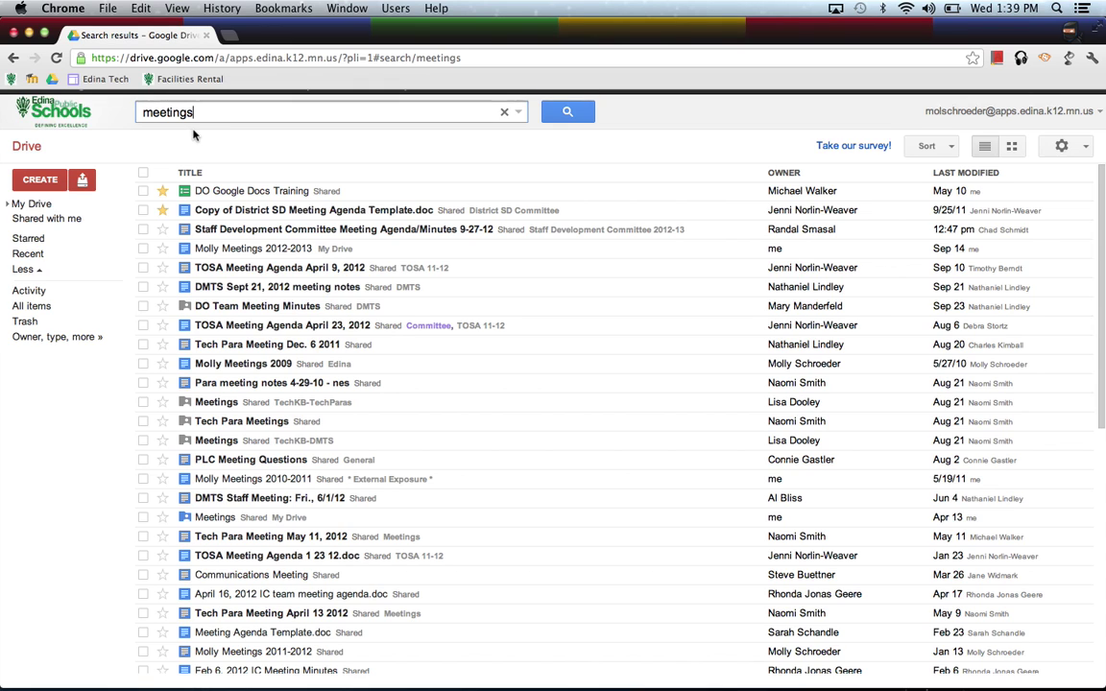
Step: Replace the query with 'molly meetings' and run it, then reselect the query text
left_click_drag(196, 113, 132, 108)
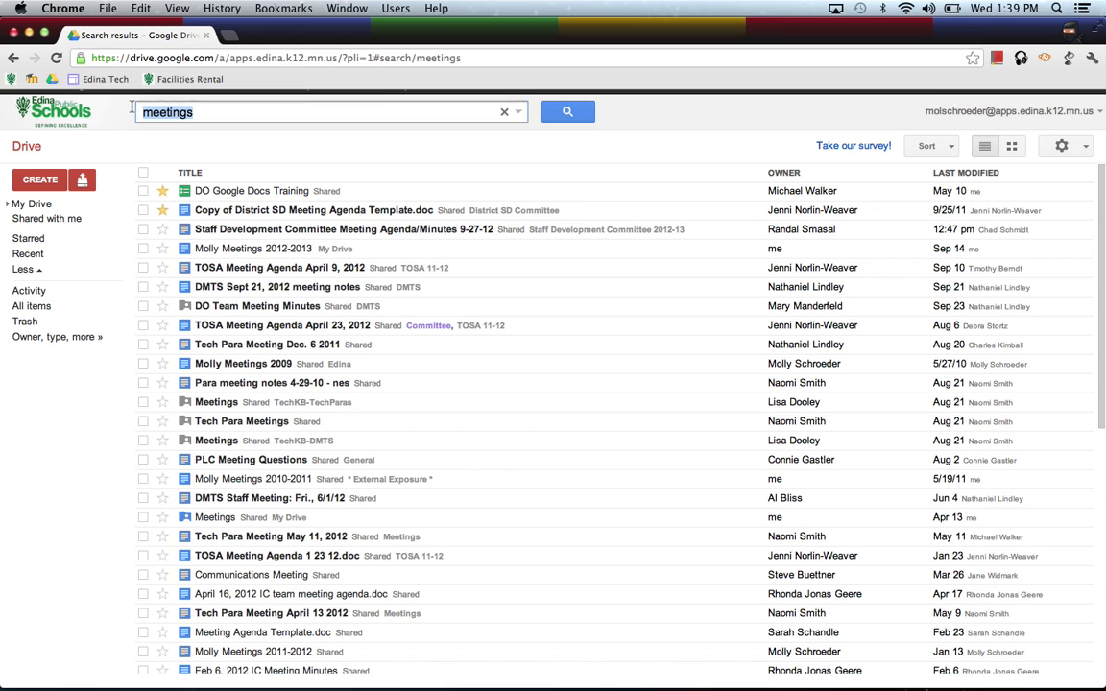
type("molly")
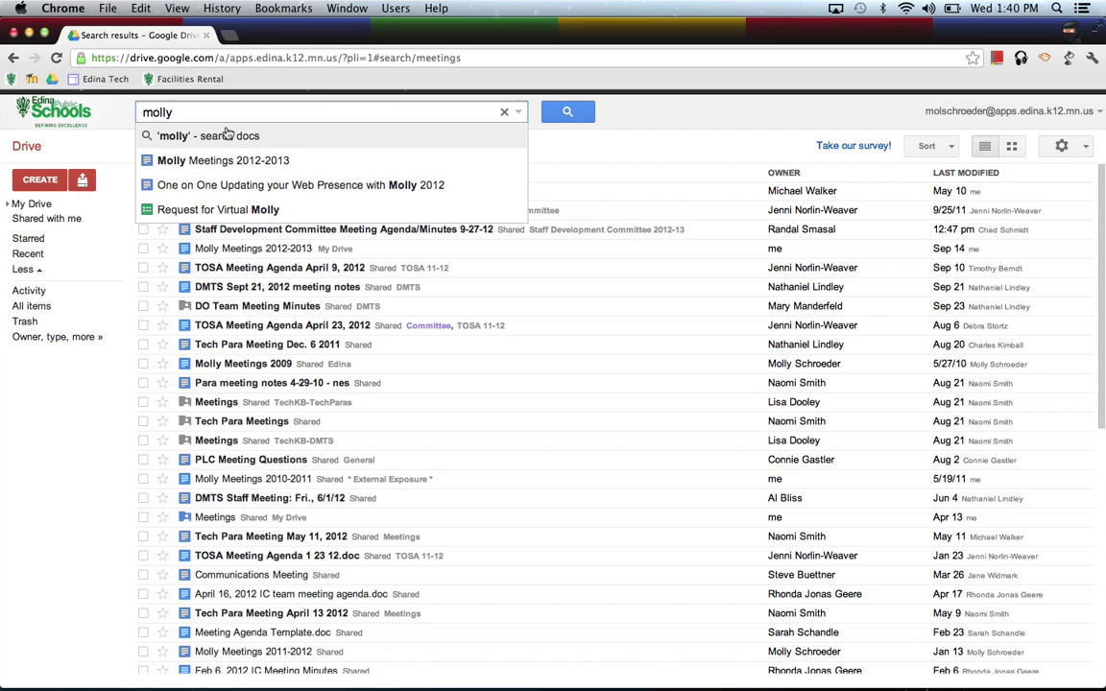
type(" meetings")
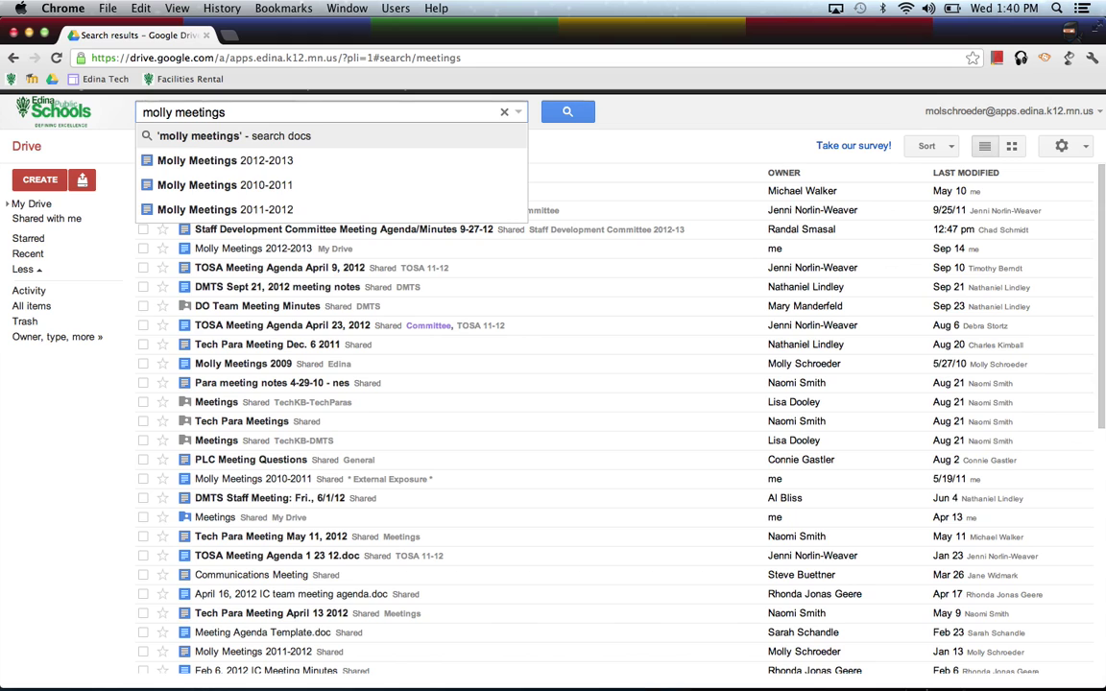
key("Return")
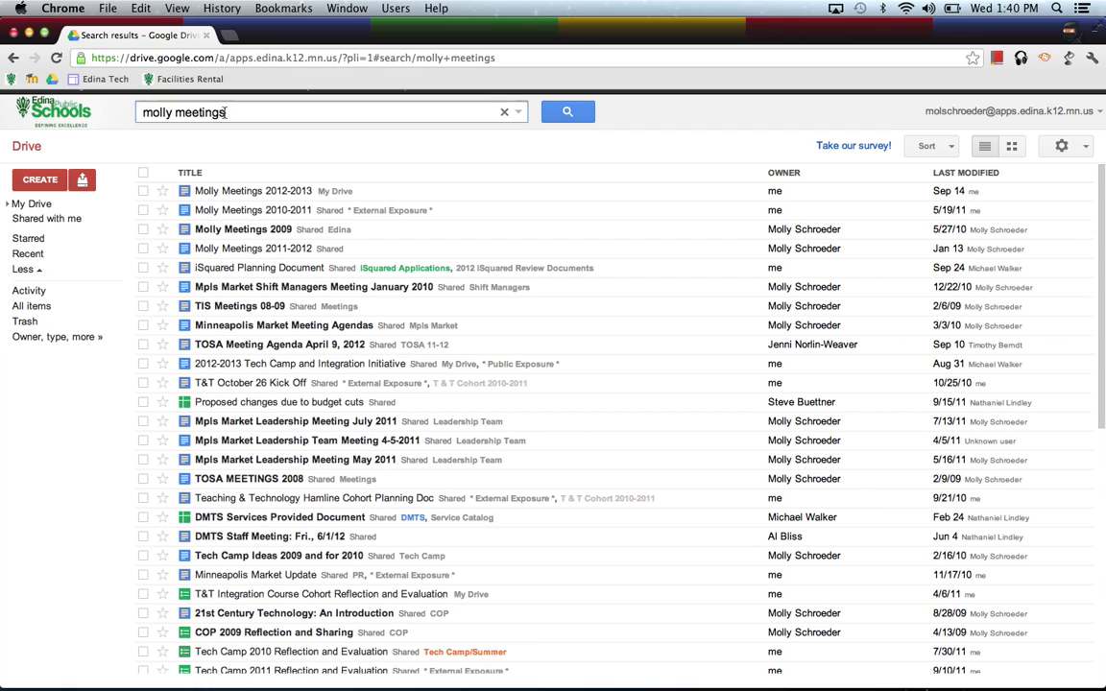
left_click_drag(227, 113, 126, 118)
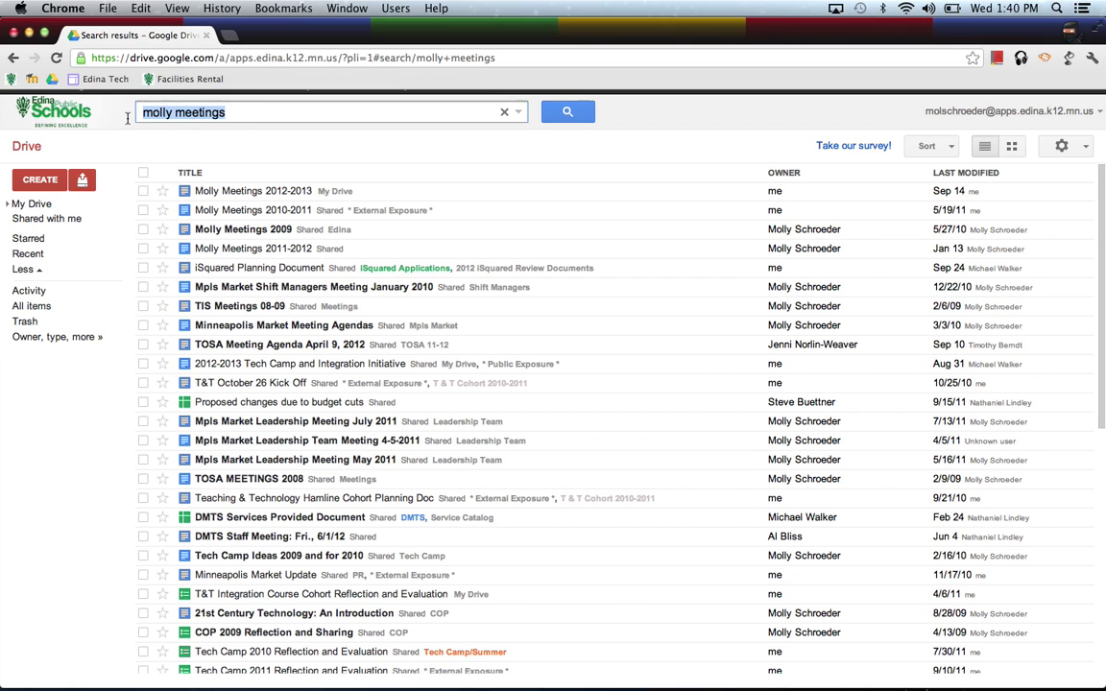
Step: Search for 'parent survey' and filter the results to Forms only
type("parent surv")
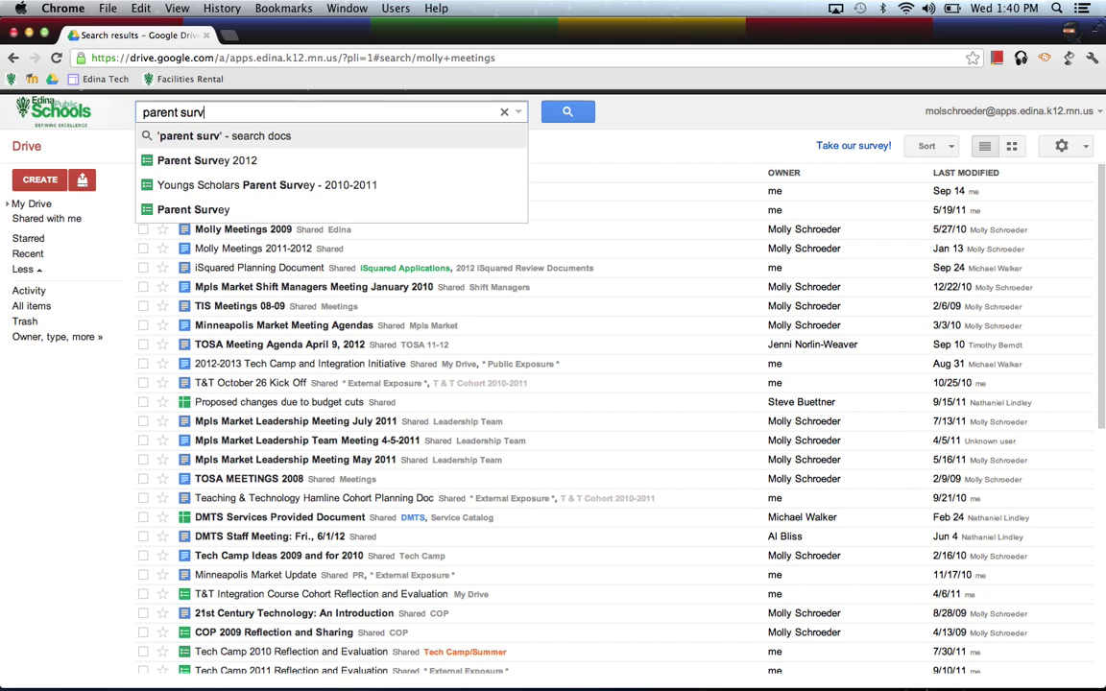
type("ey")
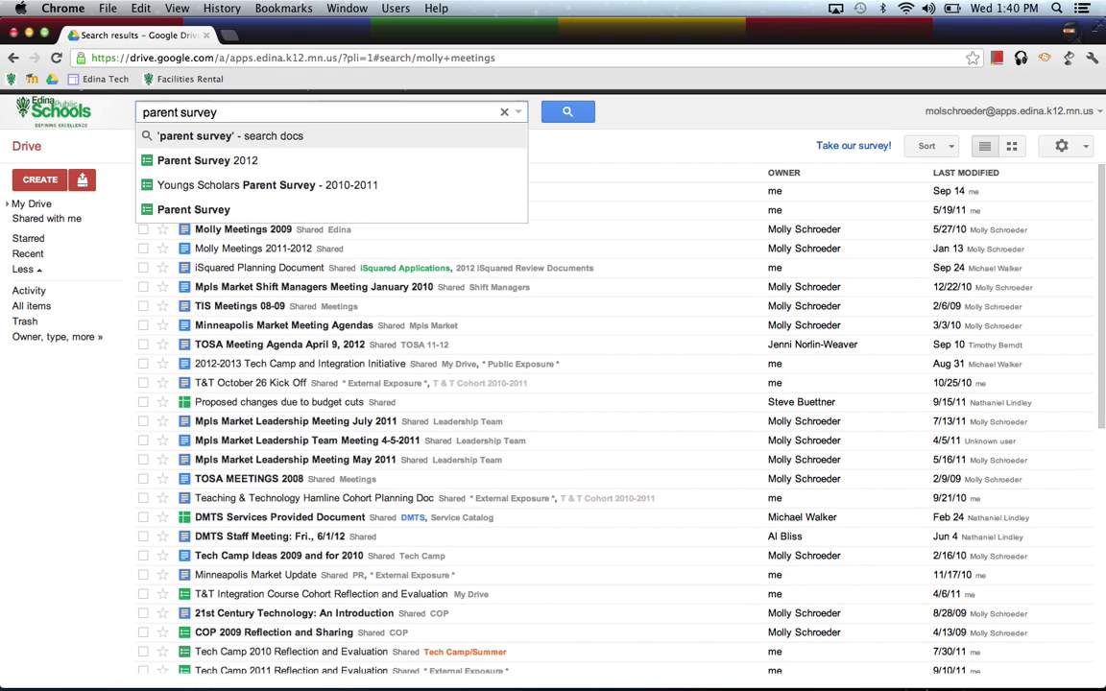
key("Return")
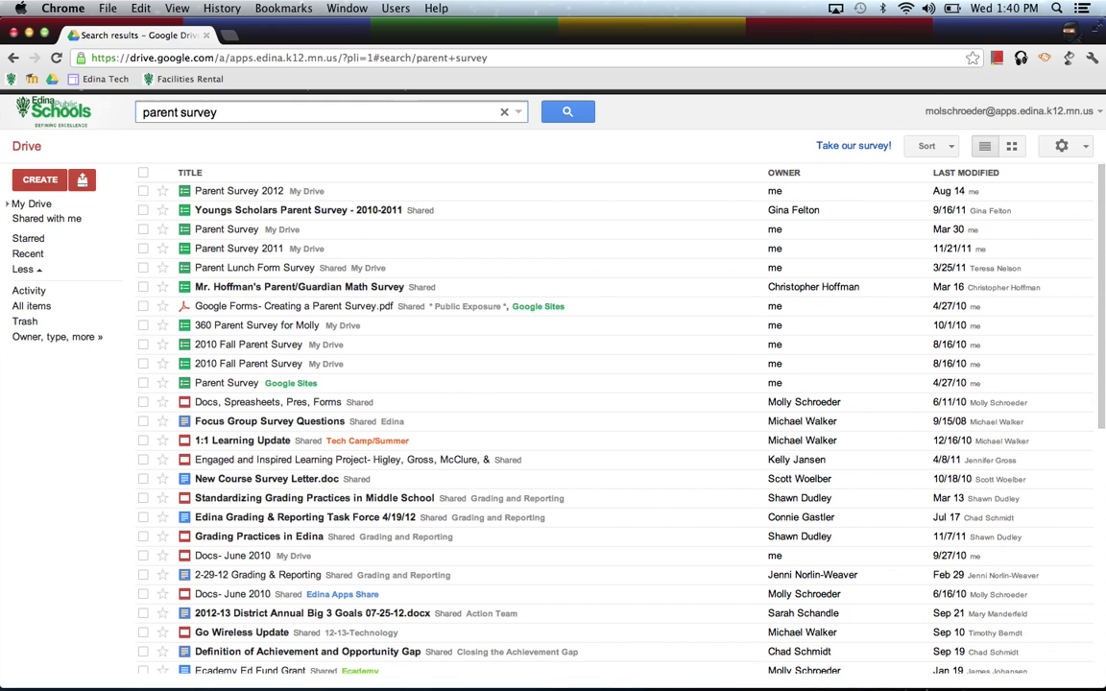
left_click(518, 114)
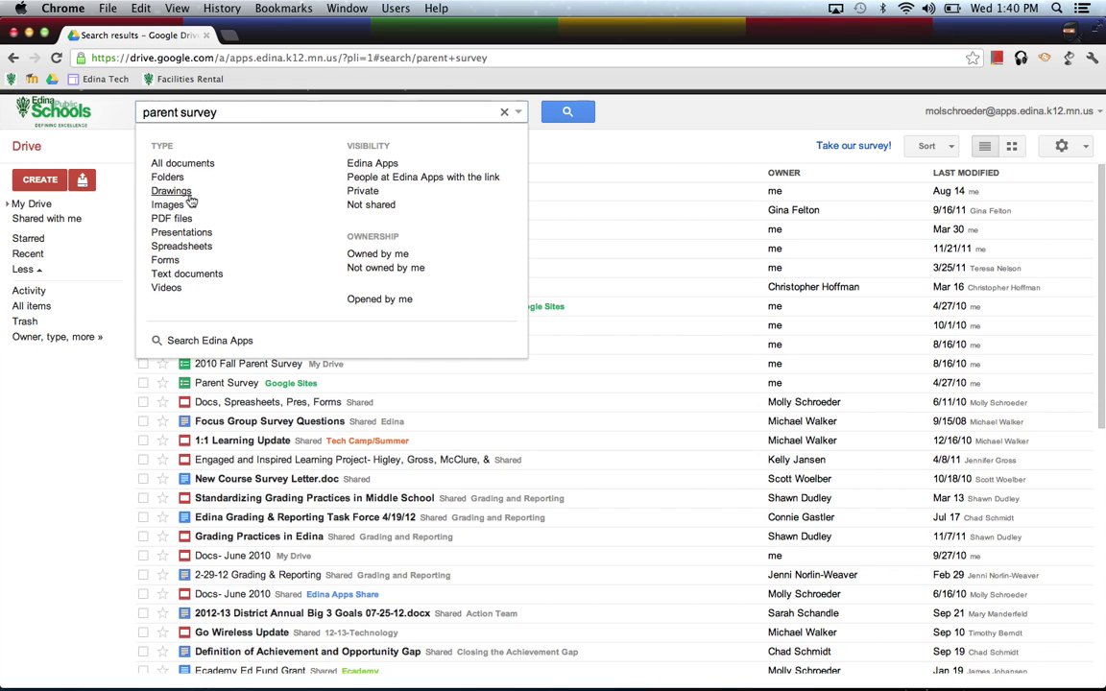
left_click(167, 265)
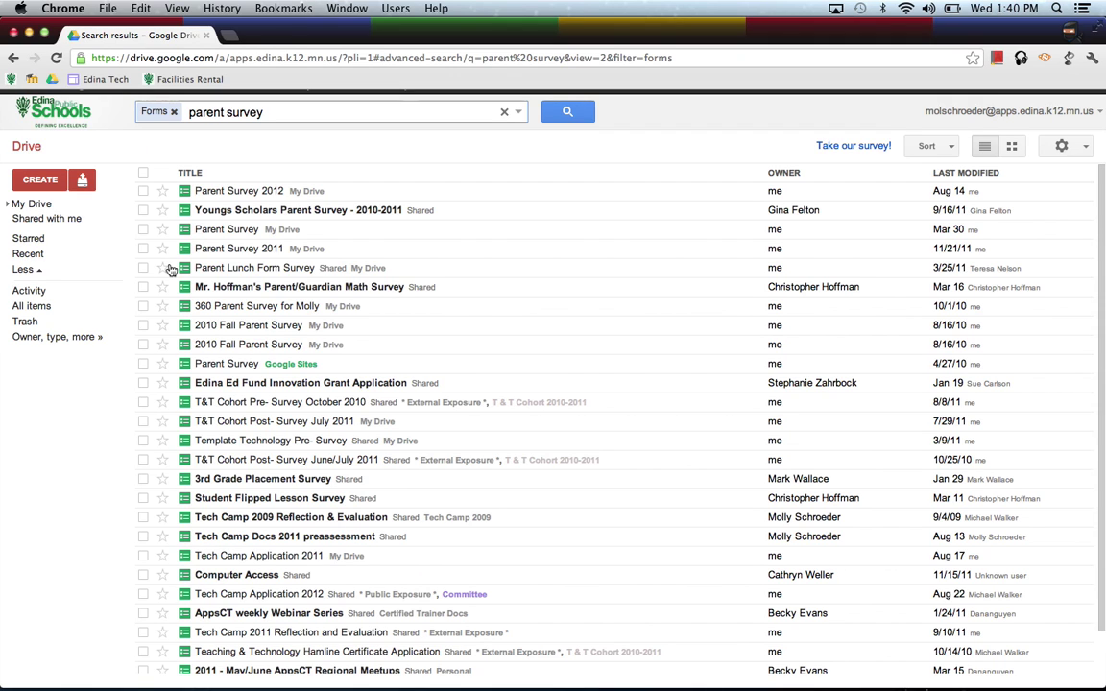
Step: Add the Owned by me ownership filter to the parent survey Forms results
left_click(519, 113)
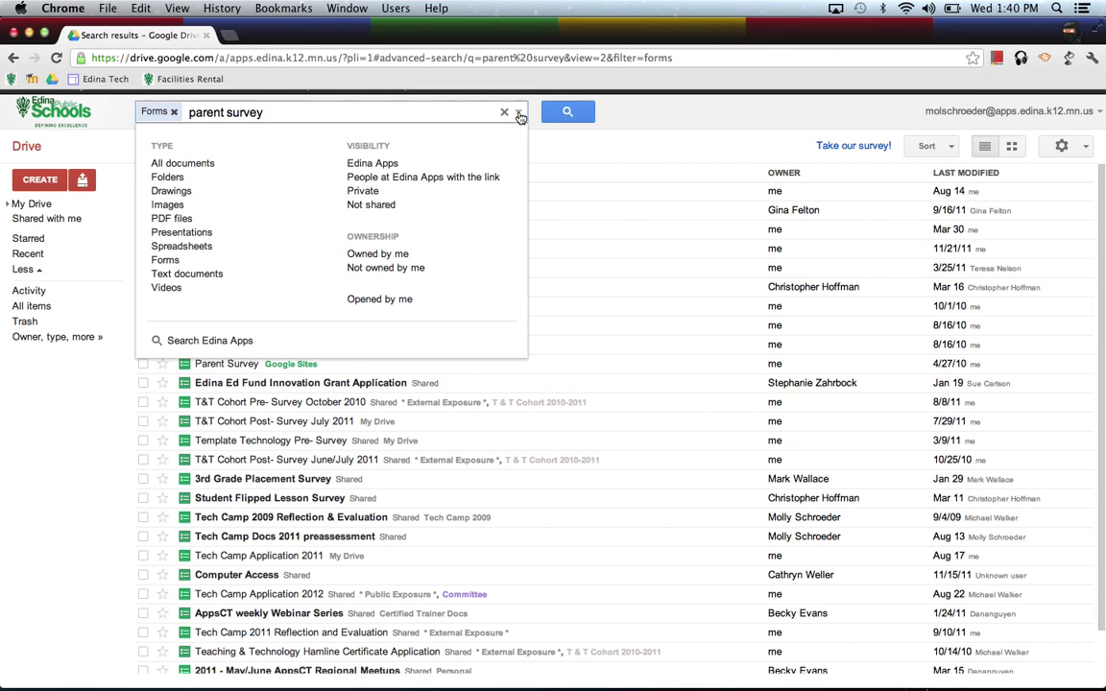
left_click(403, 257)
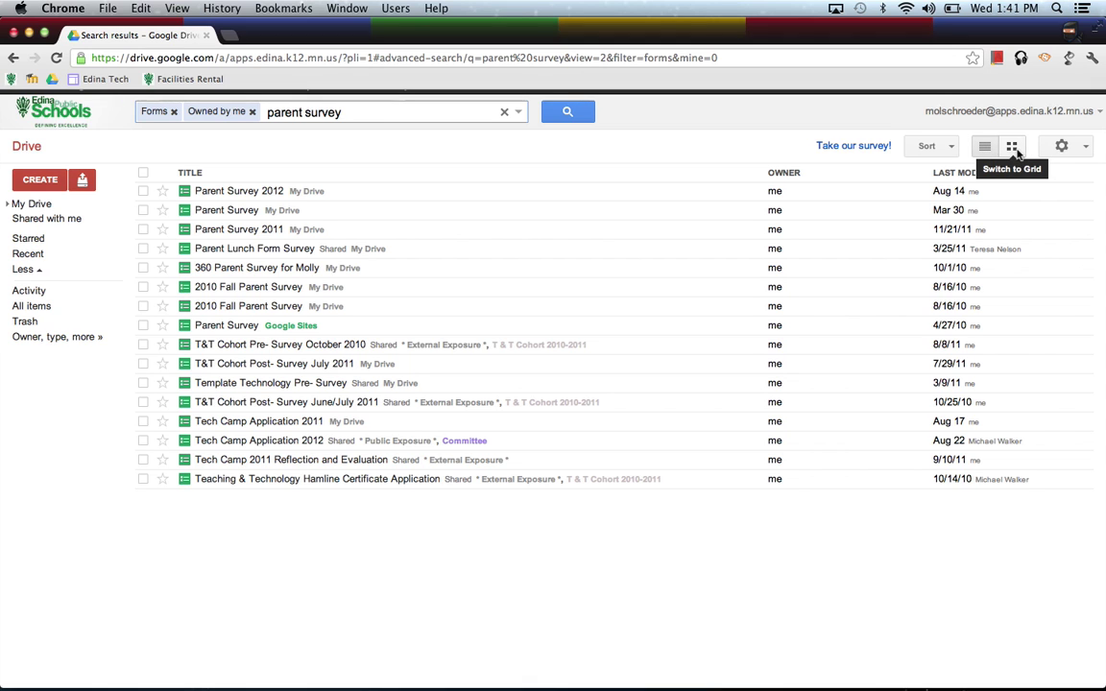
left_click(1013, 149)
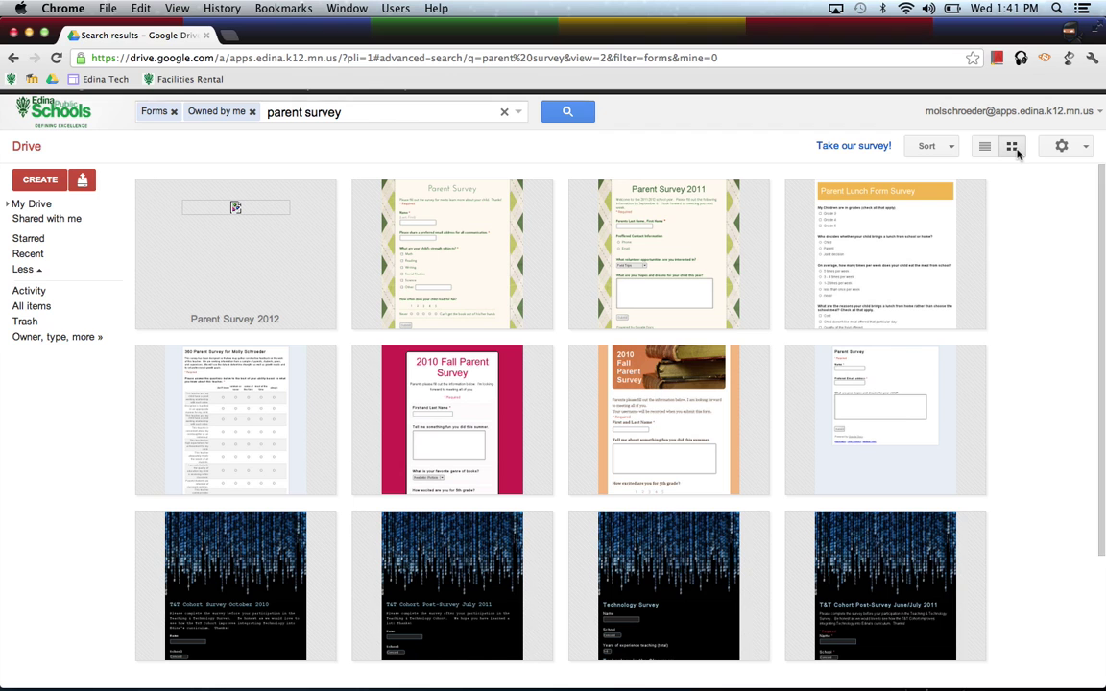
scroll(697, 375, "down", 3)
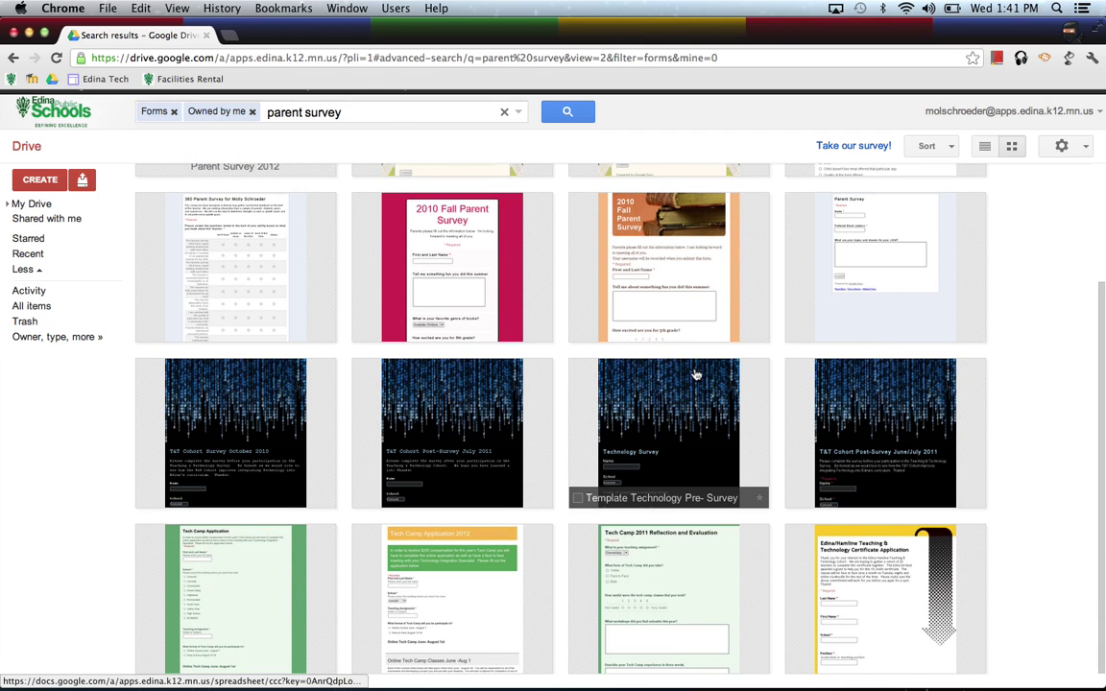
scroll(697, 375, "up", 3)
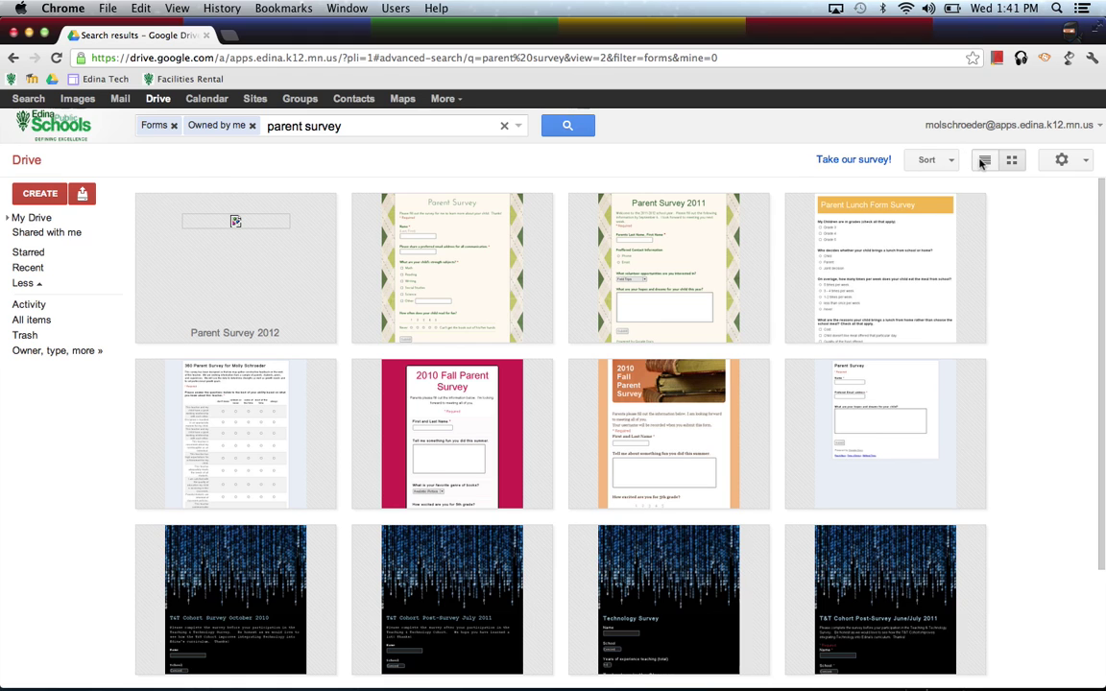
left_click(983, 161)
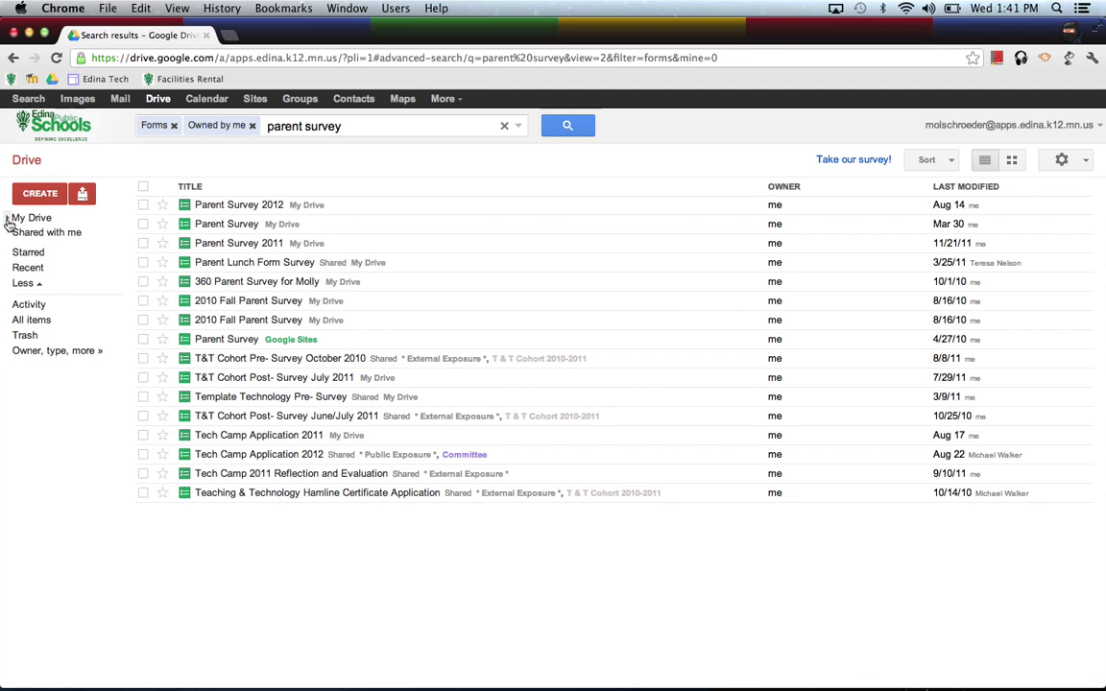
Step: Expand and collapse My Drive, then show Shared with me items with their share dates
left_click(8, 219)
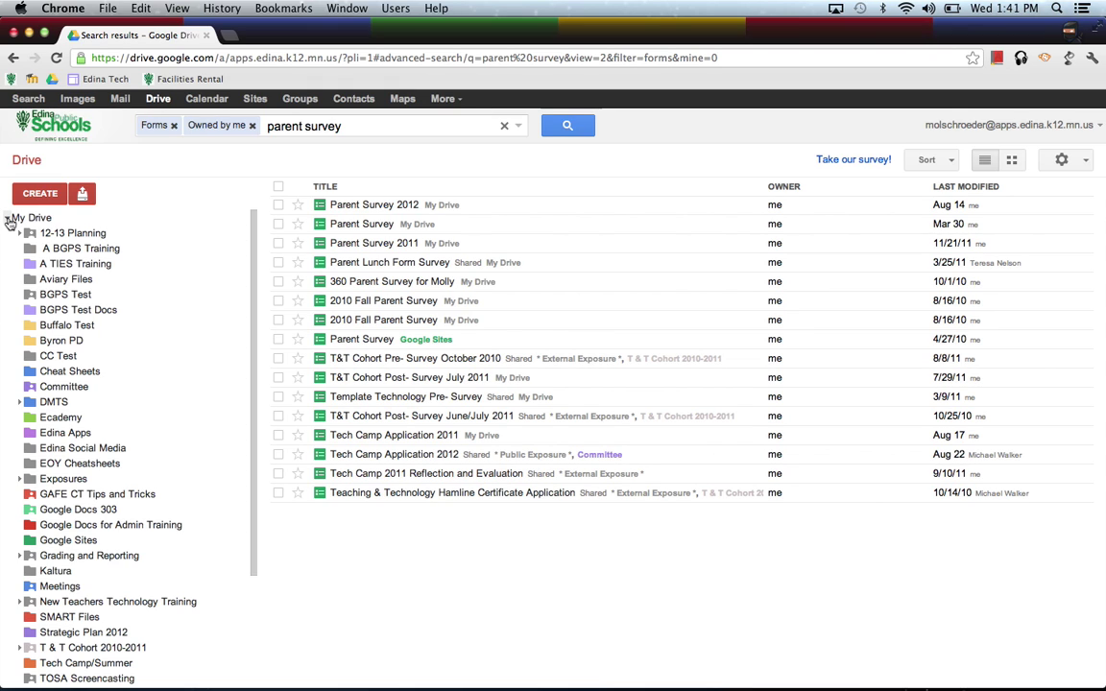
left_click(8, 220)
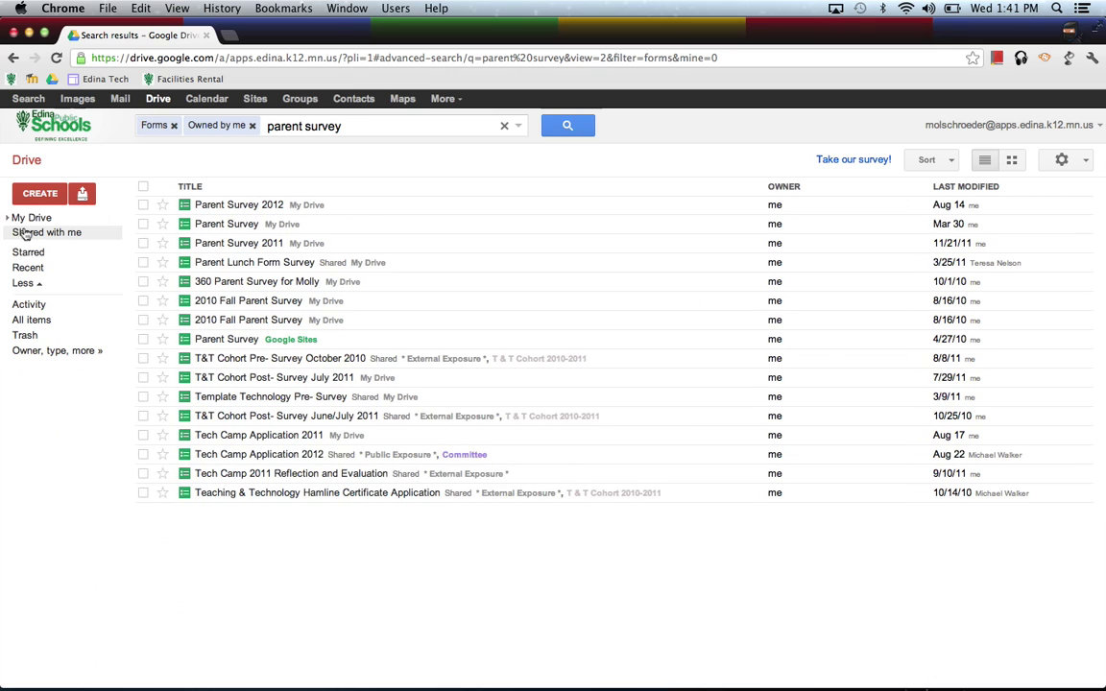
left_click(29, 233)
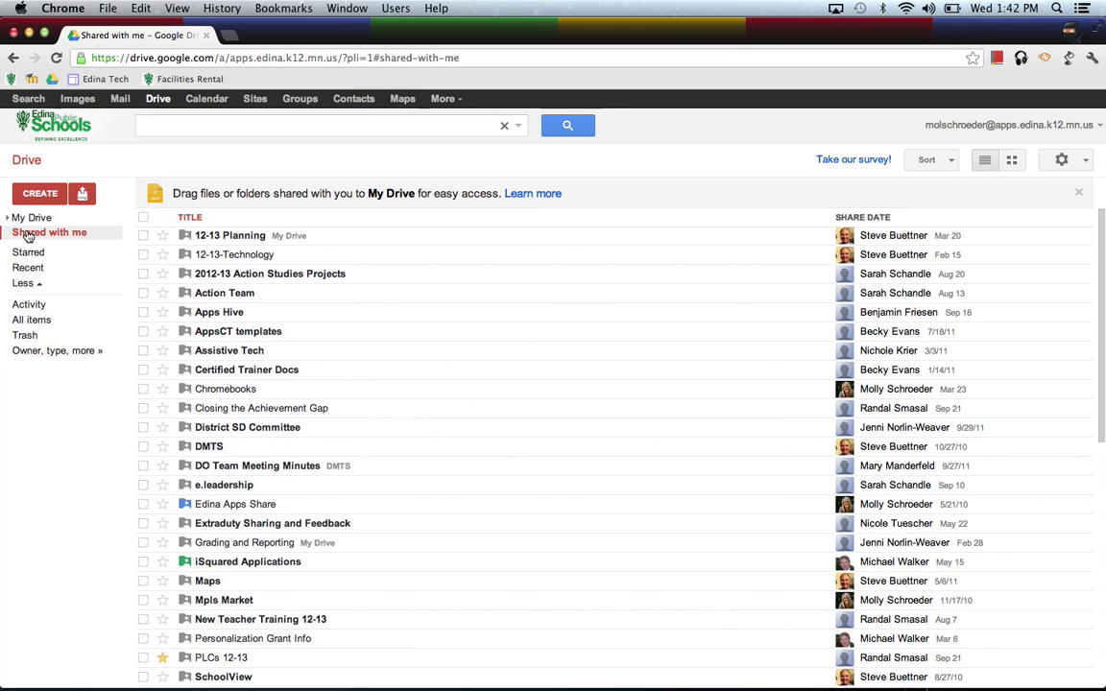